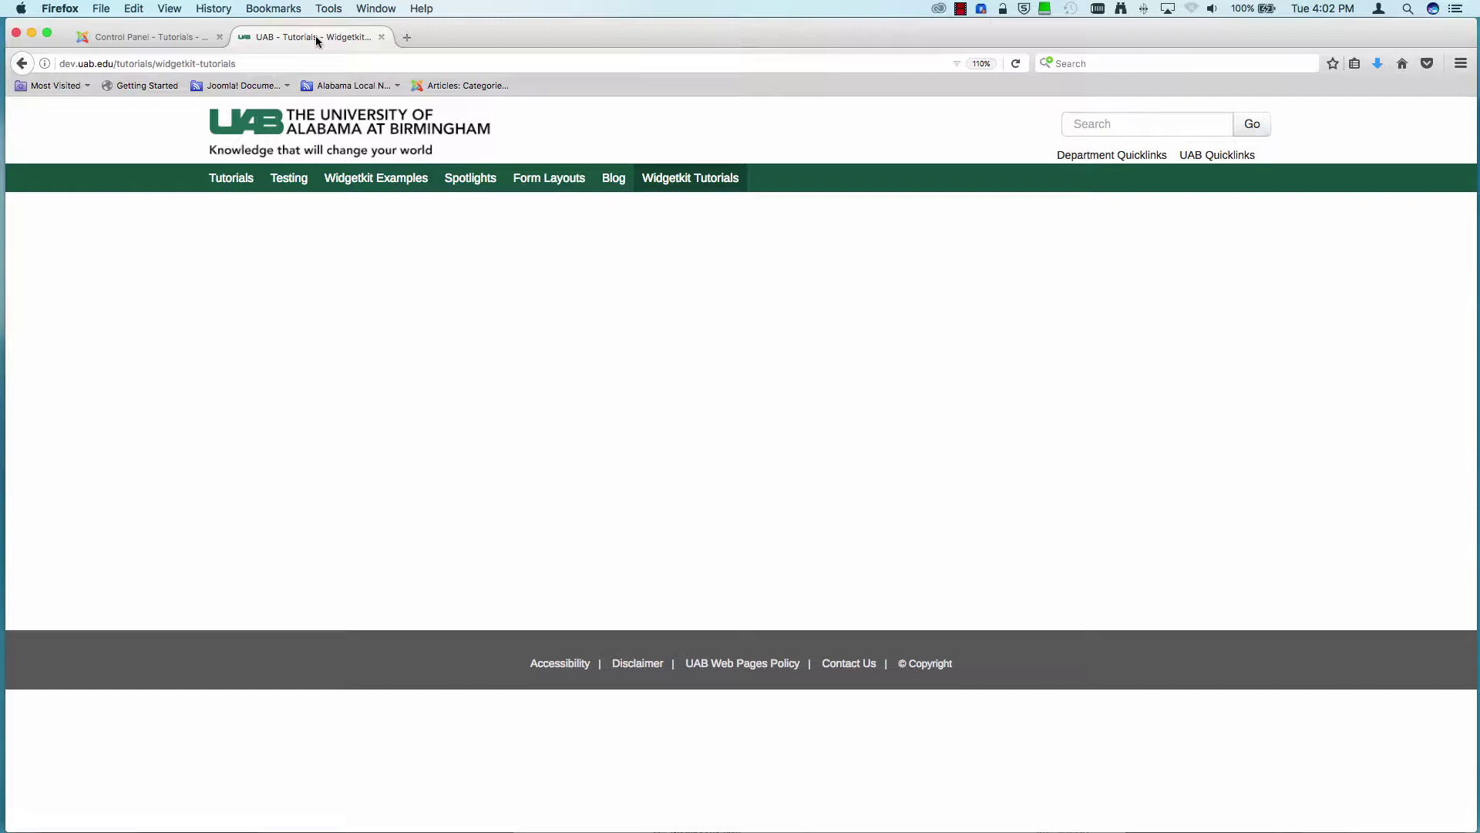
Go from the administrator dashboard through Components to the Widgetkit widget manager.
{"action": "left_click", "coordinate": [146, 36]}
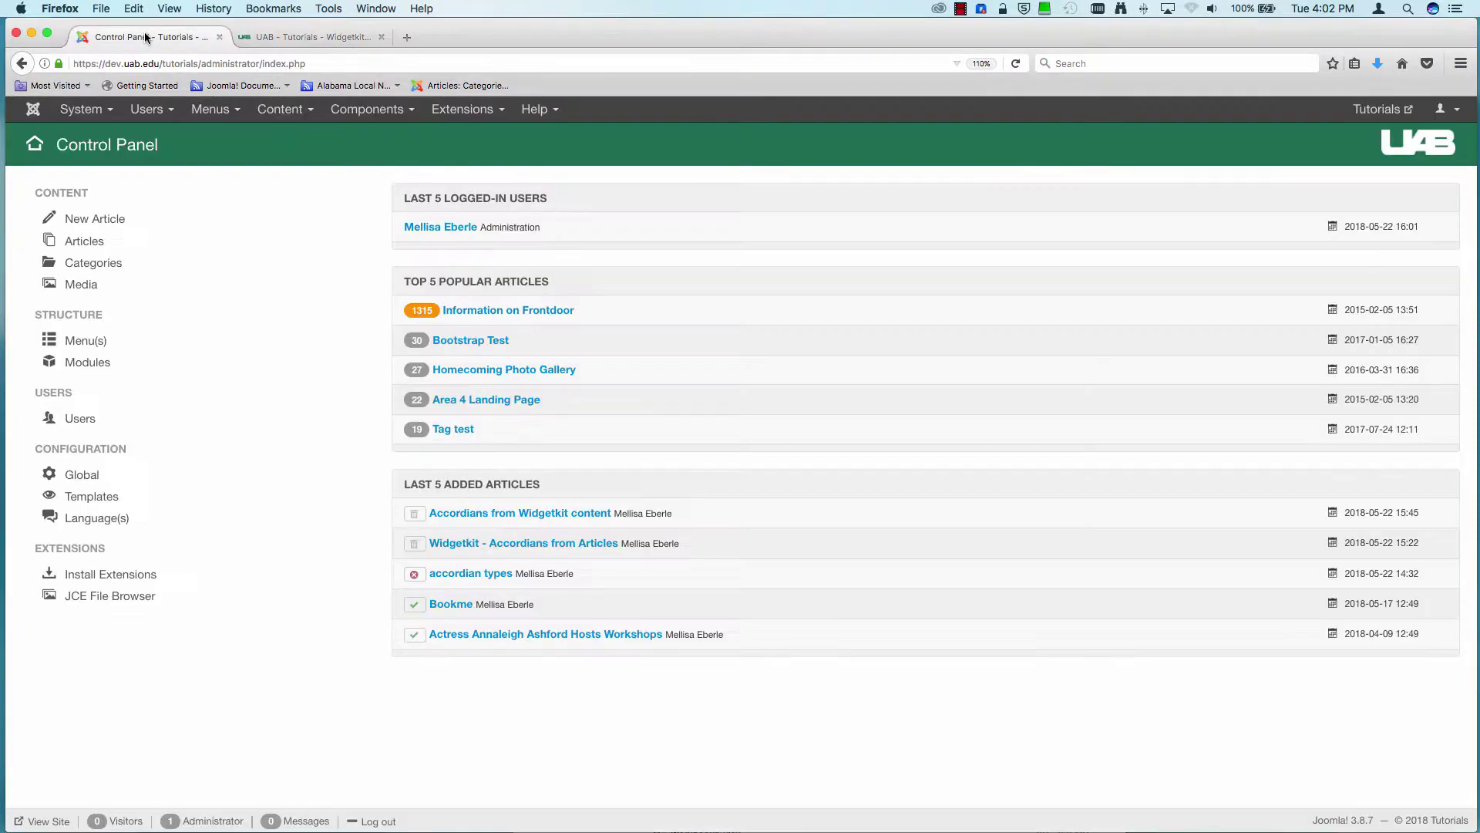
{"action": "left_click", "coordinate": [373, 109]}
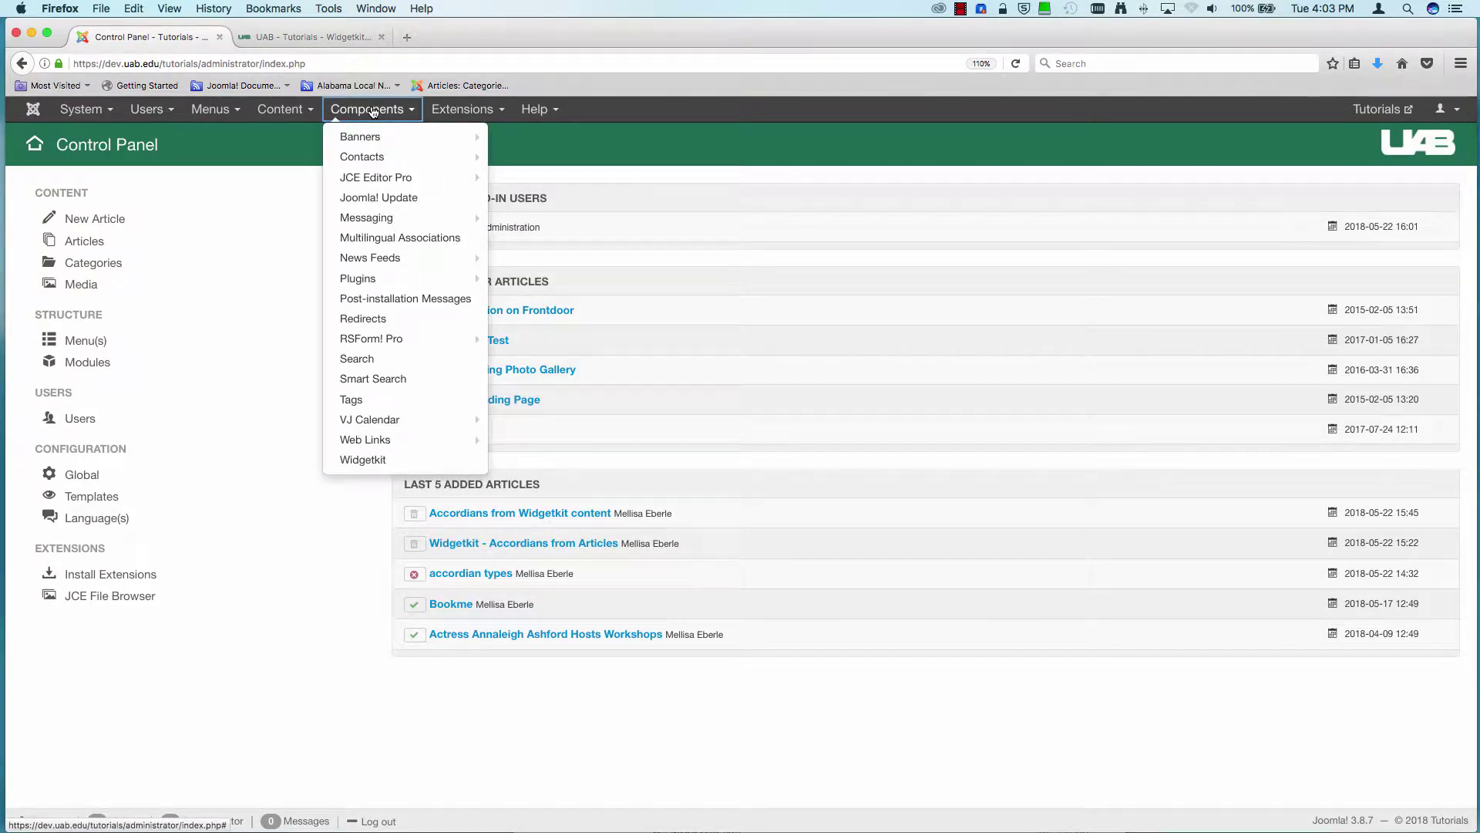
{"action": "left_click", "coordinate": [418, 459]}
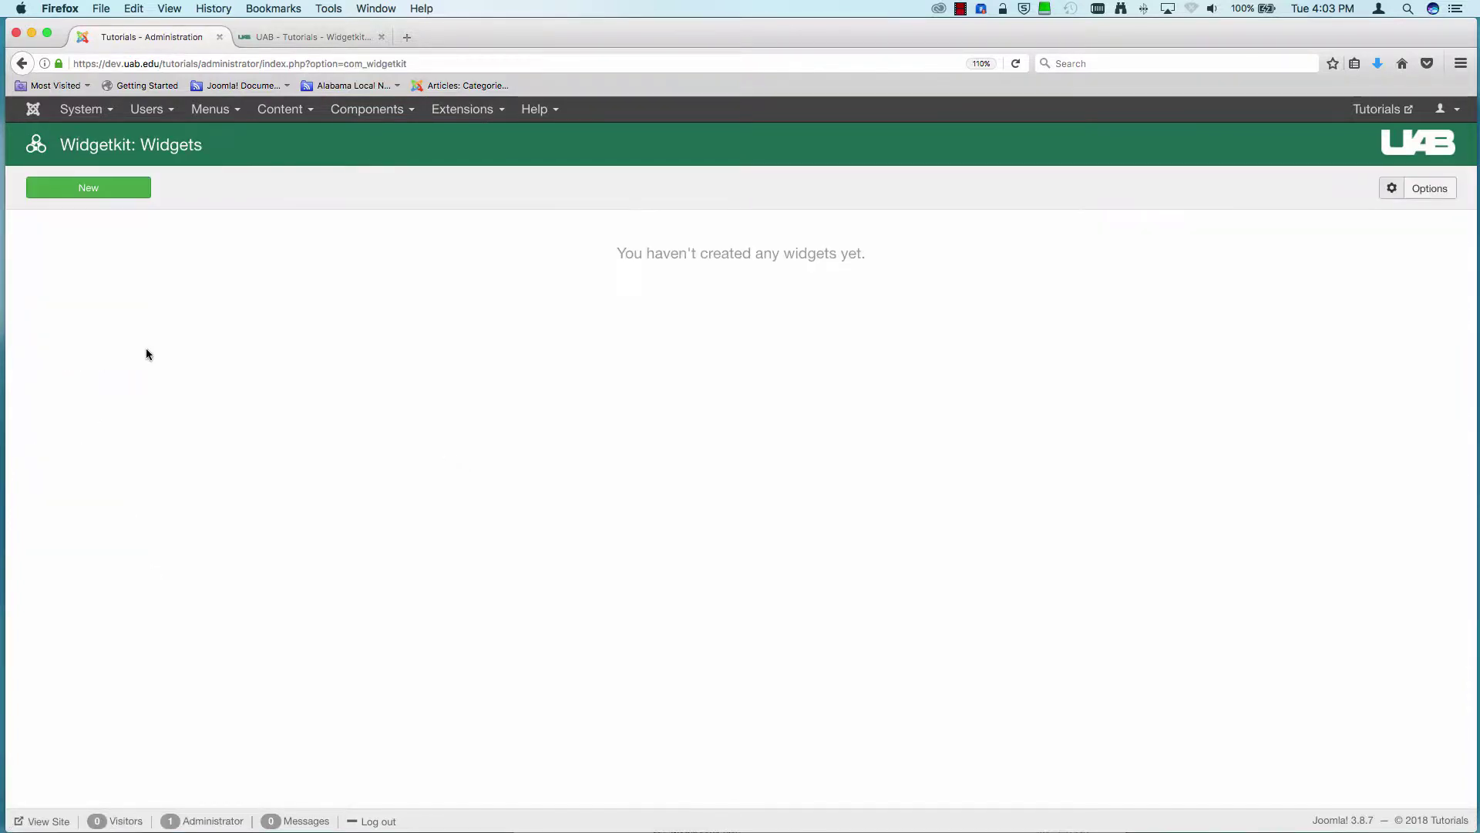
Start a new widget with the Custom content type and the Accordion layout.
{"action": "left_click", "coordinate": [77, 186]}
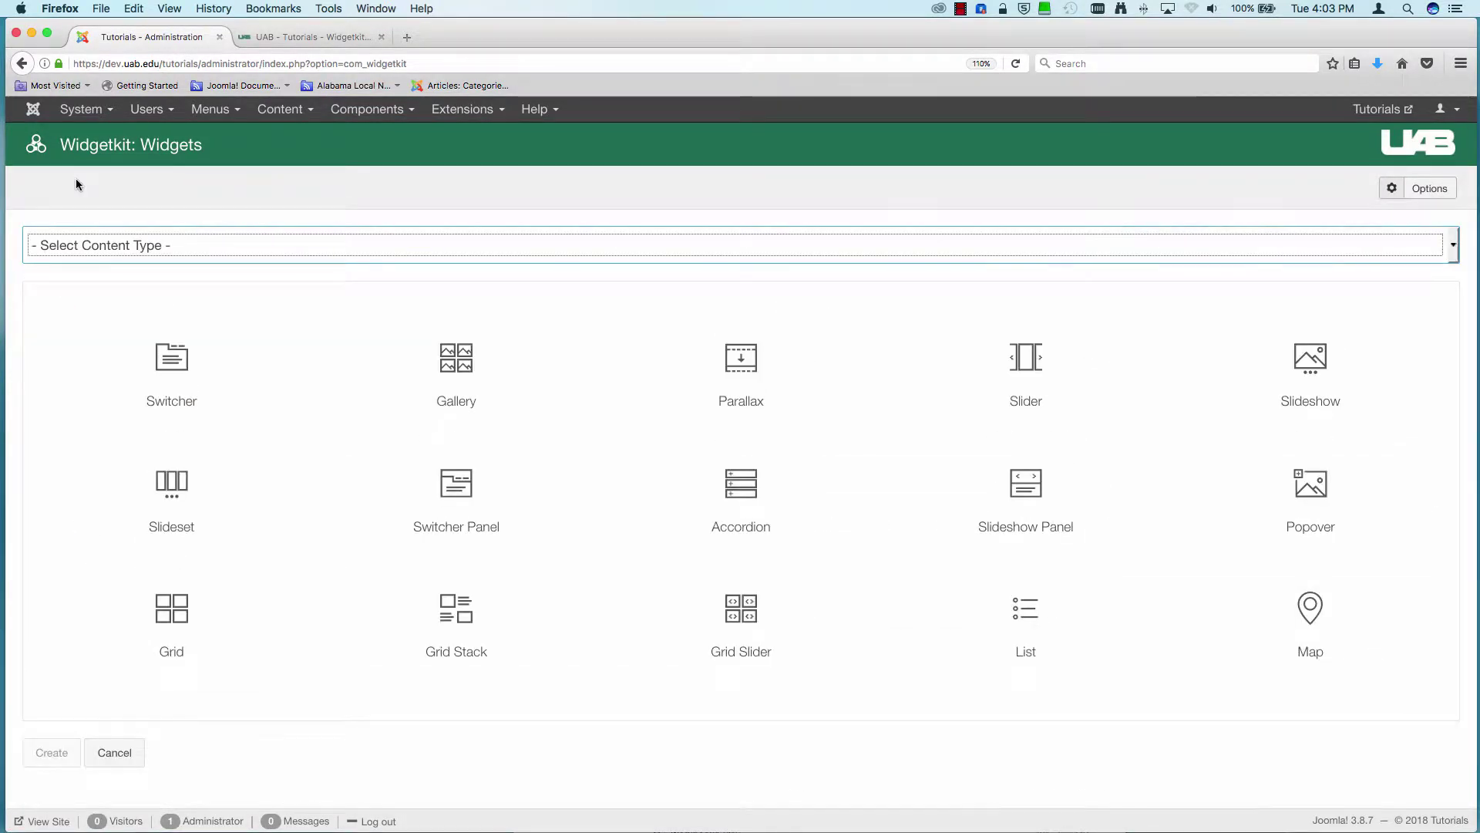
{"action": "left_click", "coordinate": [91, 245]}
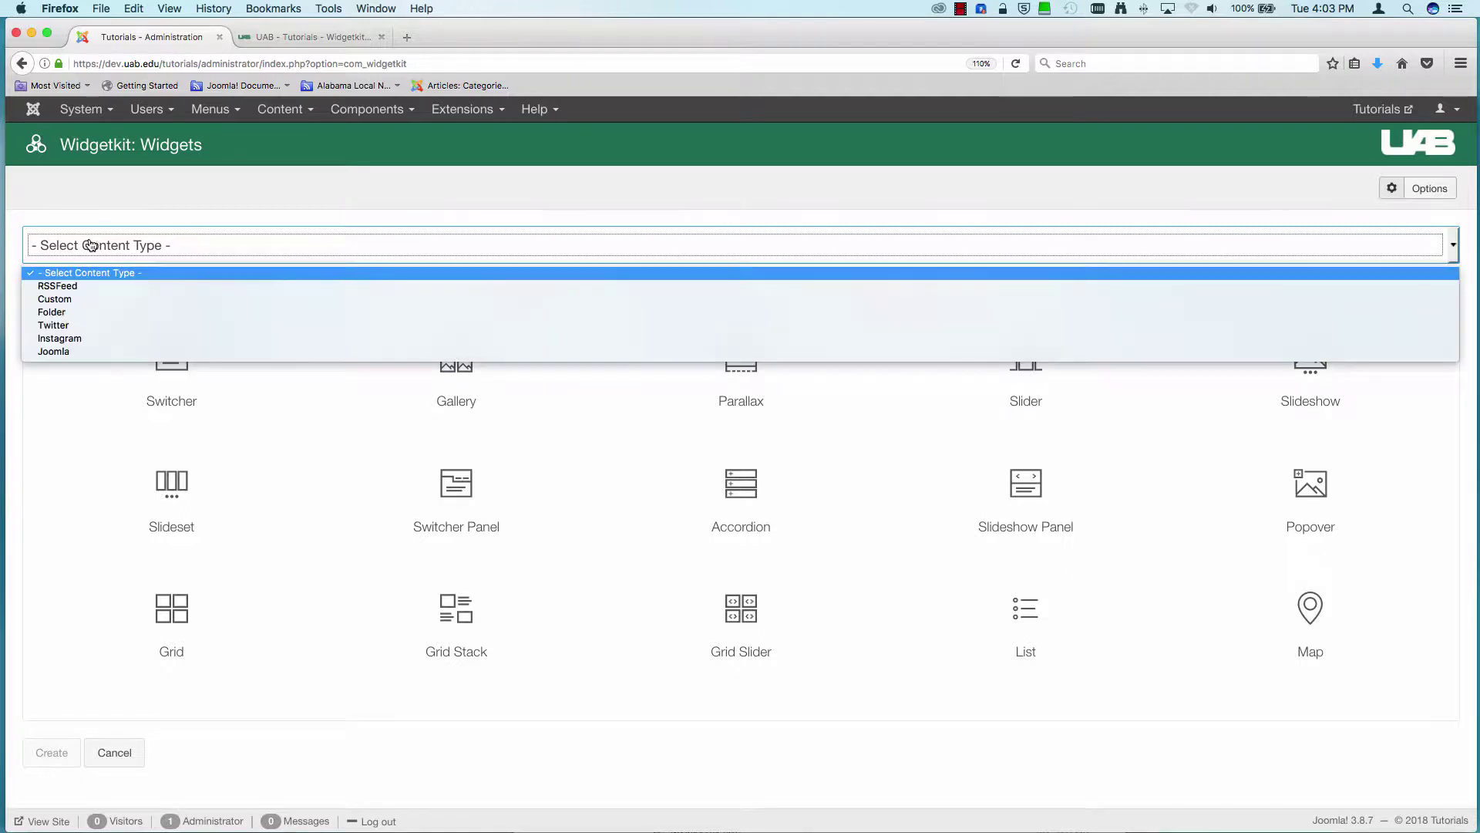
{"action": "left_click", "coordinate": [54, 300]}
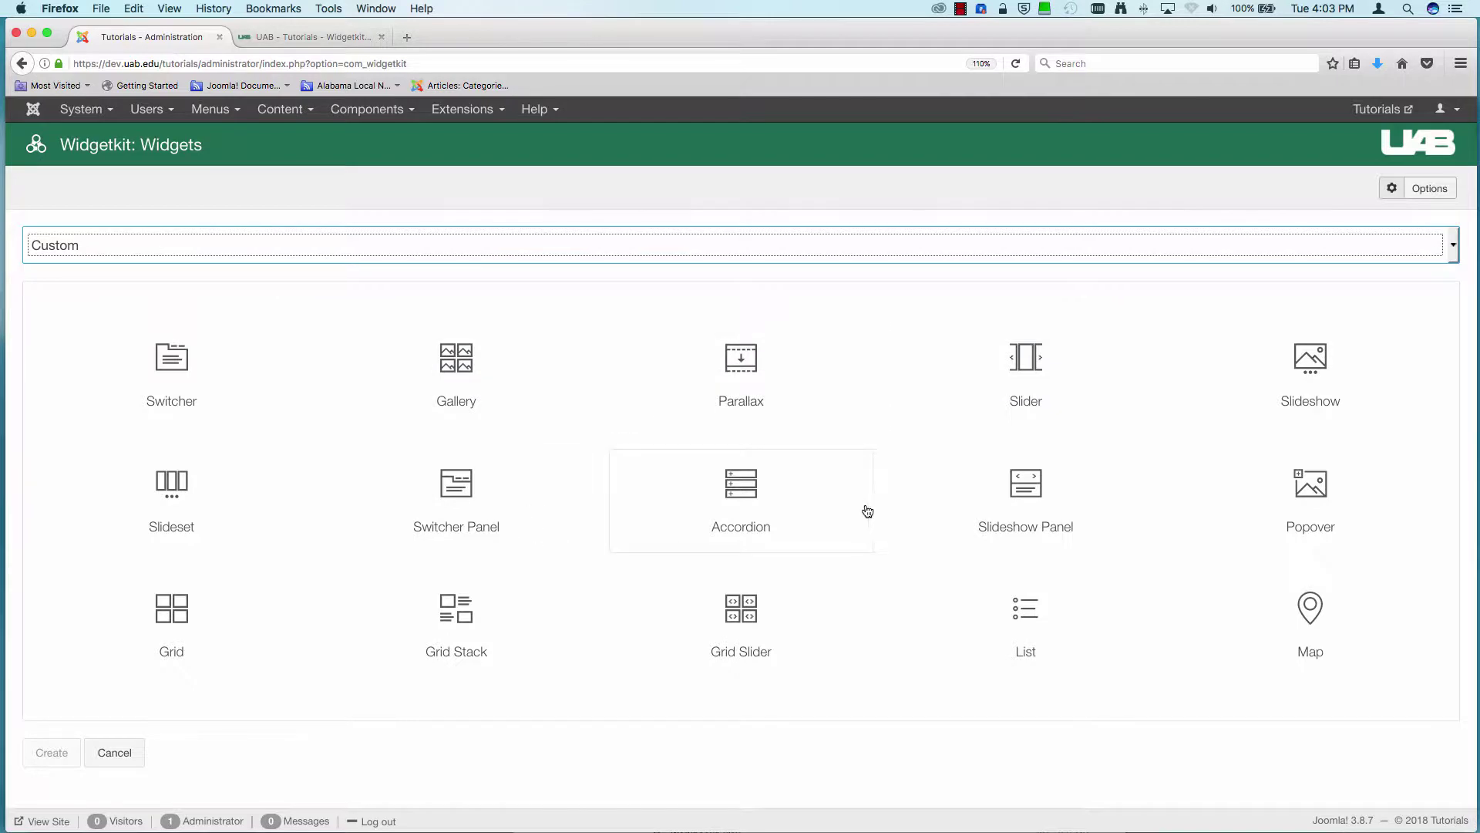
{"action": "left_click", "coordinate": [748, 485]}
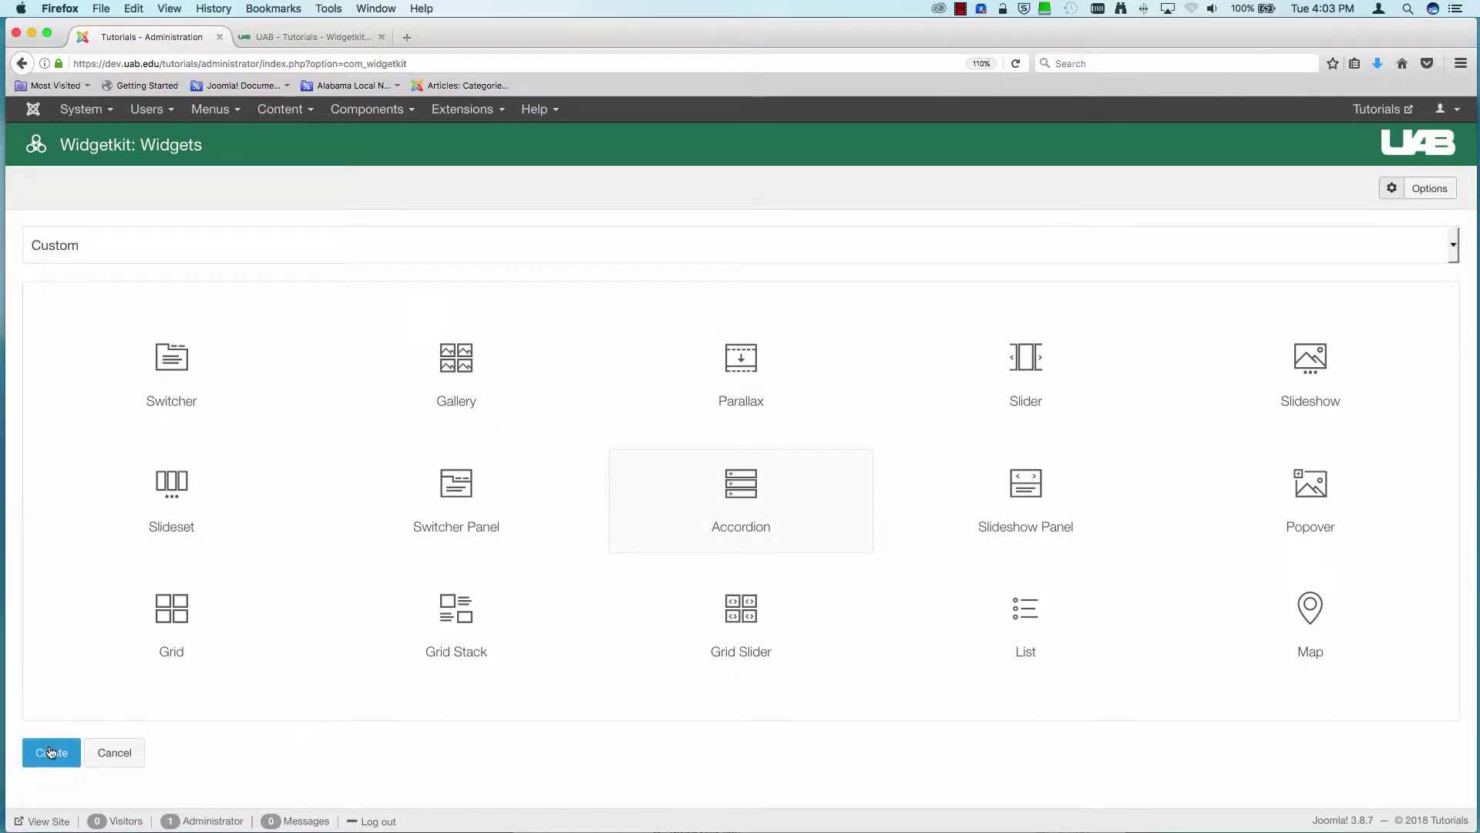
Create the accordion widget, name it 'Accordian from widget content', and select its first item.
{"action": "left_click", "coordinate": [51, 753]}
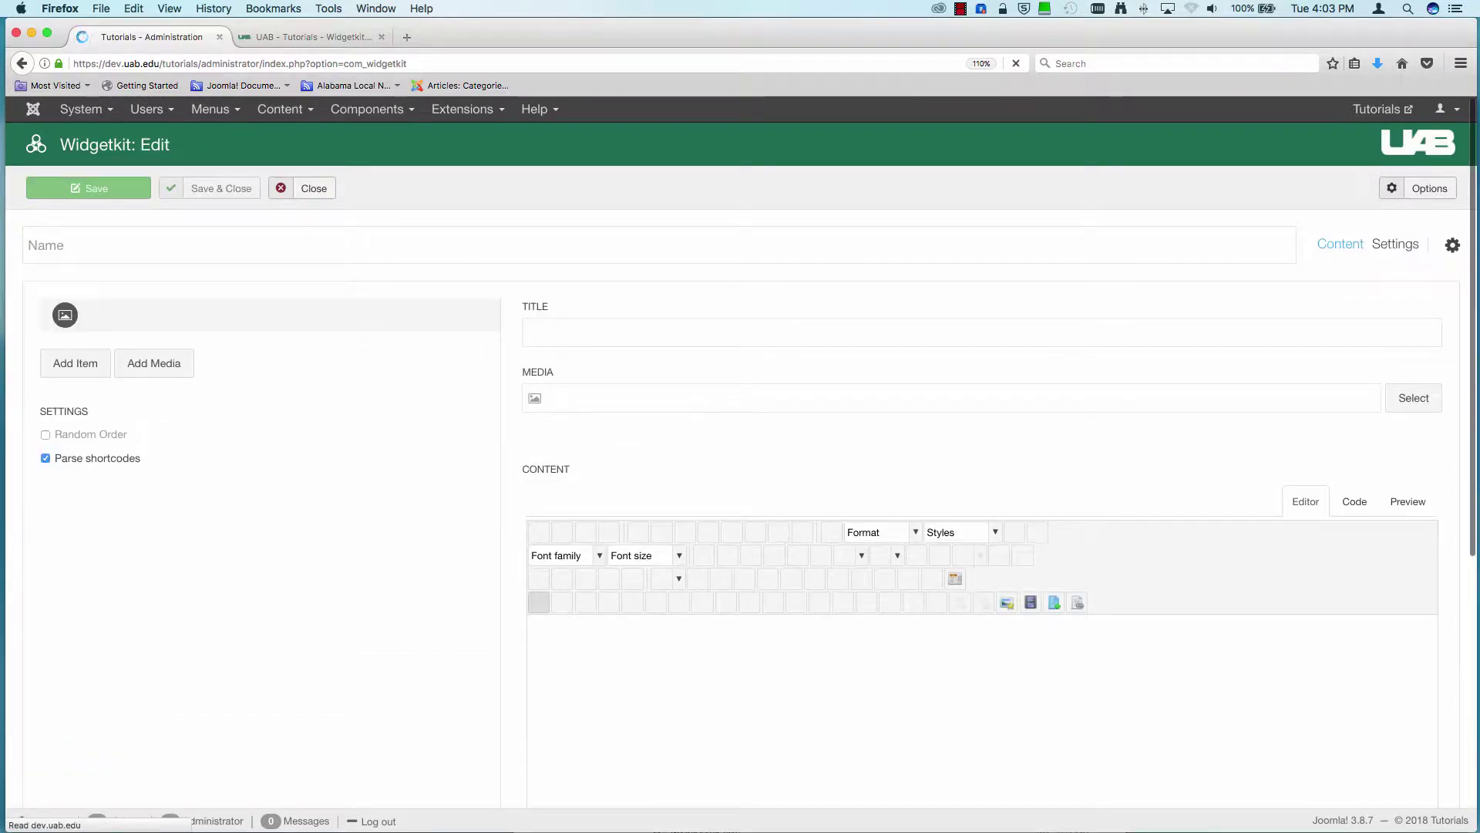
{"action": "left_click", "coordinate": [275, 244]}
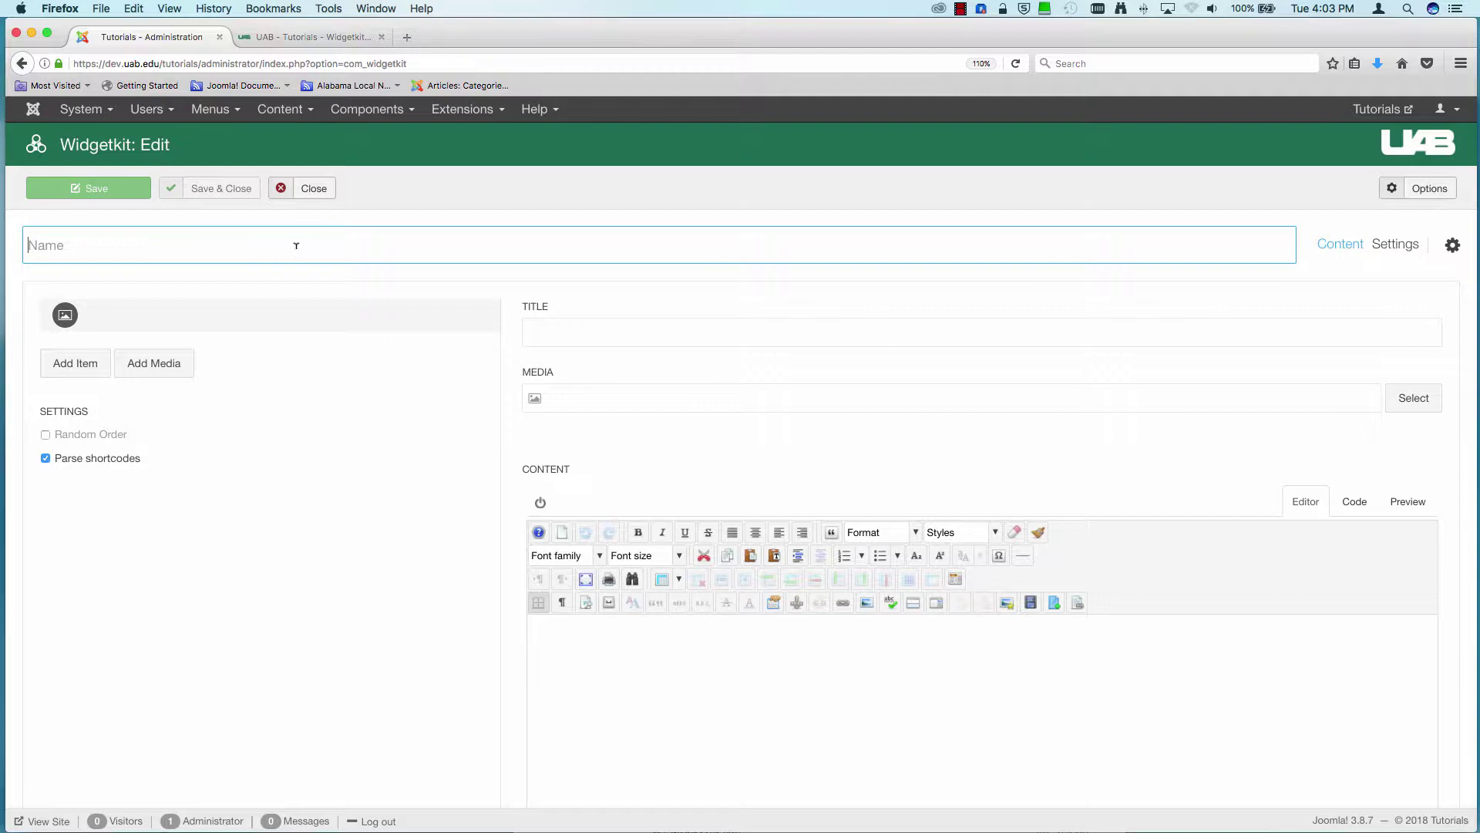
{"action": "type", "text": "Accor"}
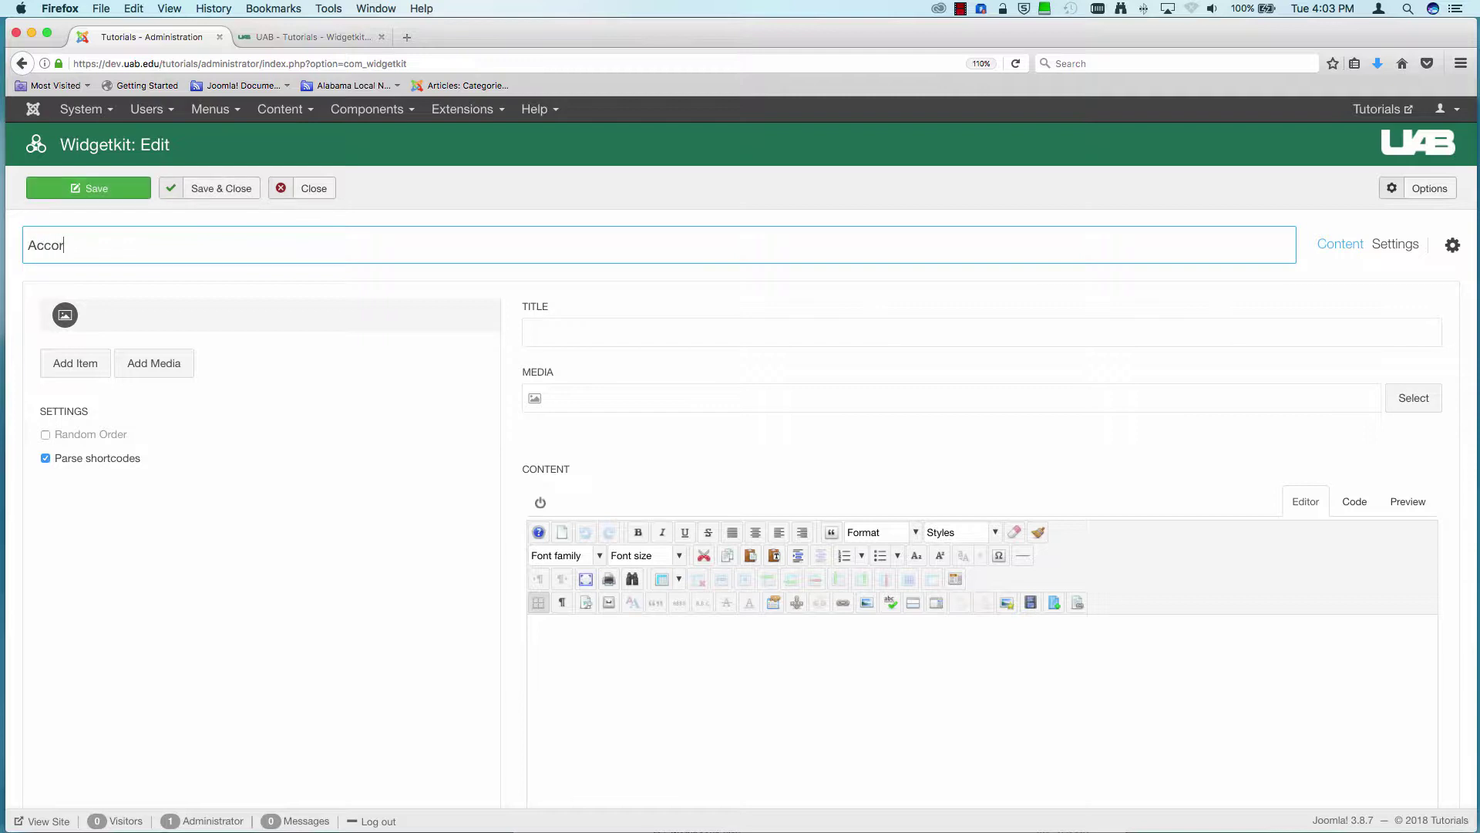
{"action": "type", "text": "dian"}
{"action": "type", "text": " from wid"}
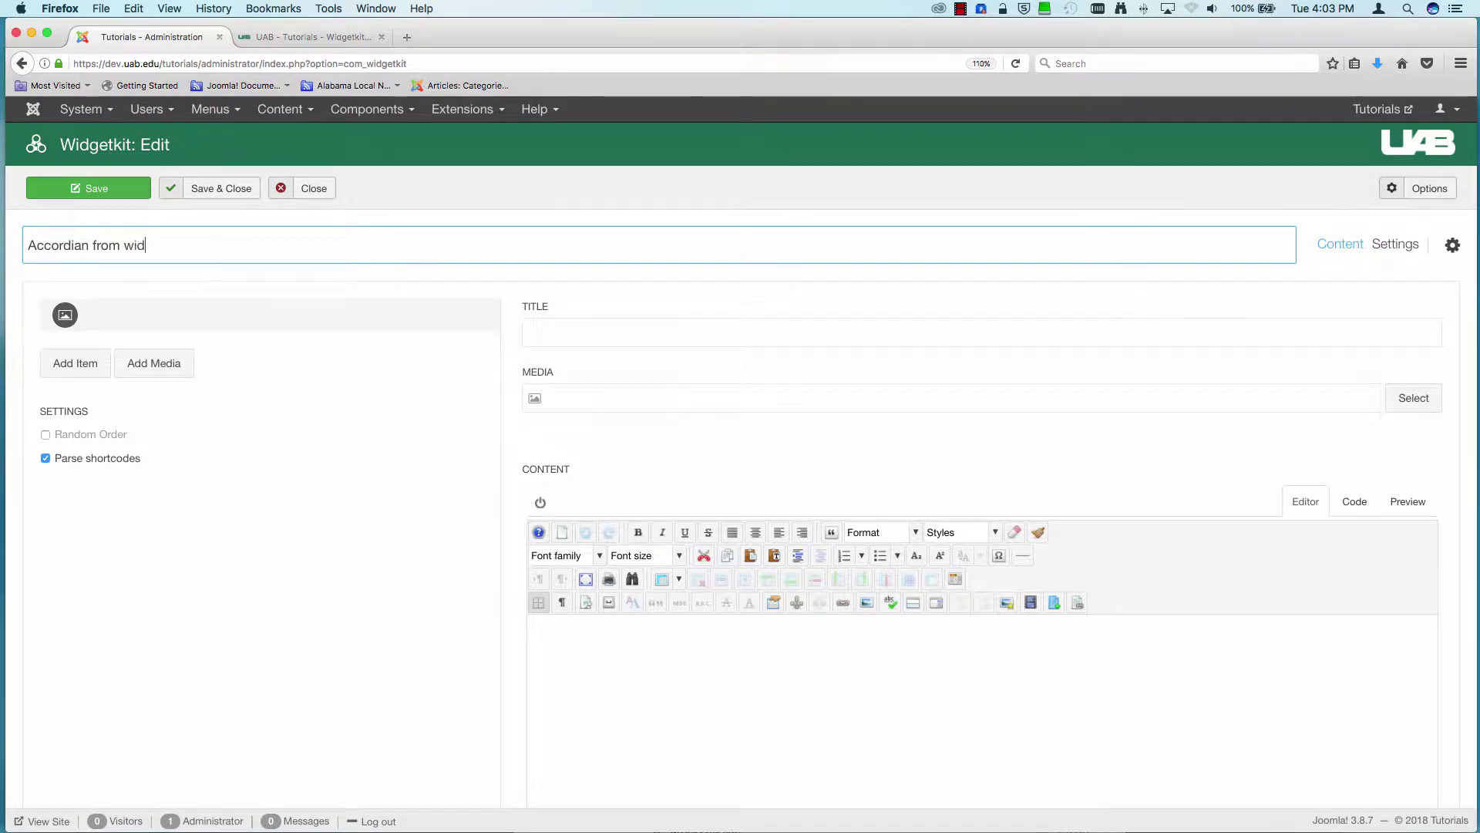
{"action": "type", "text": "get cont"}
{"action": "type", "text": "ent"}
{"action": "left_click", "coordinate": [64, 314]}
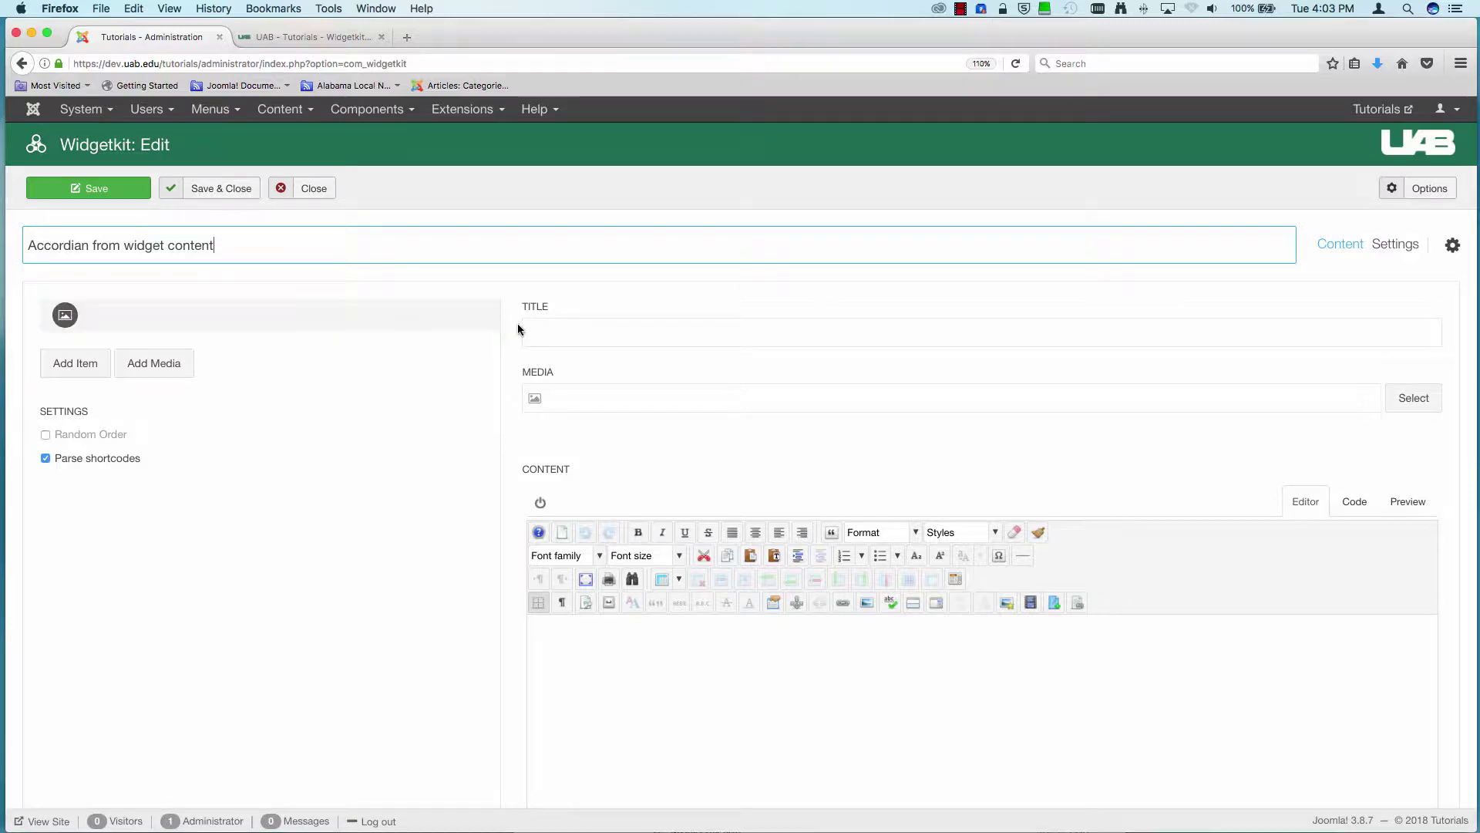
Title the first item 'Accordion One' and correct the widget name's spelling to 'Accordion'.
{"action": "left_click", "coordinate": [590, 329]}
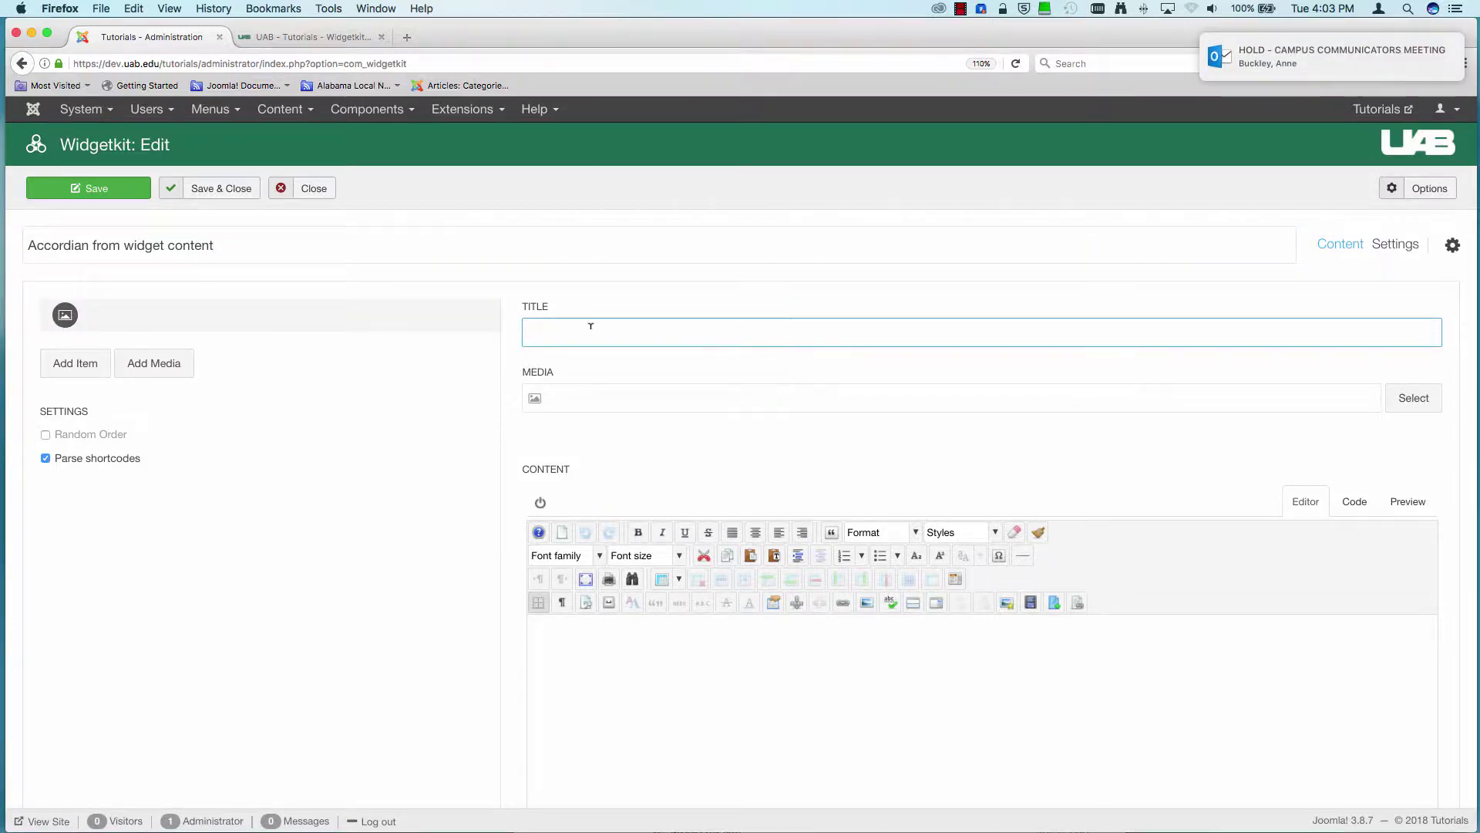
{"action": "type", "text": "A"}
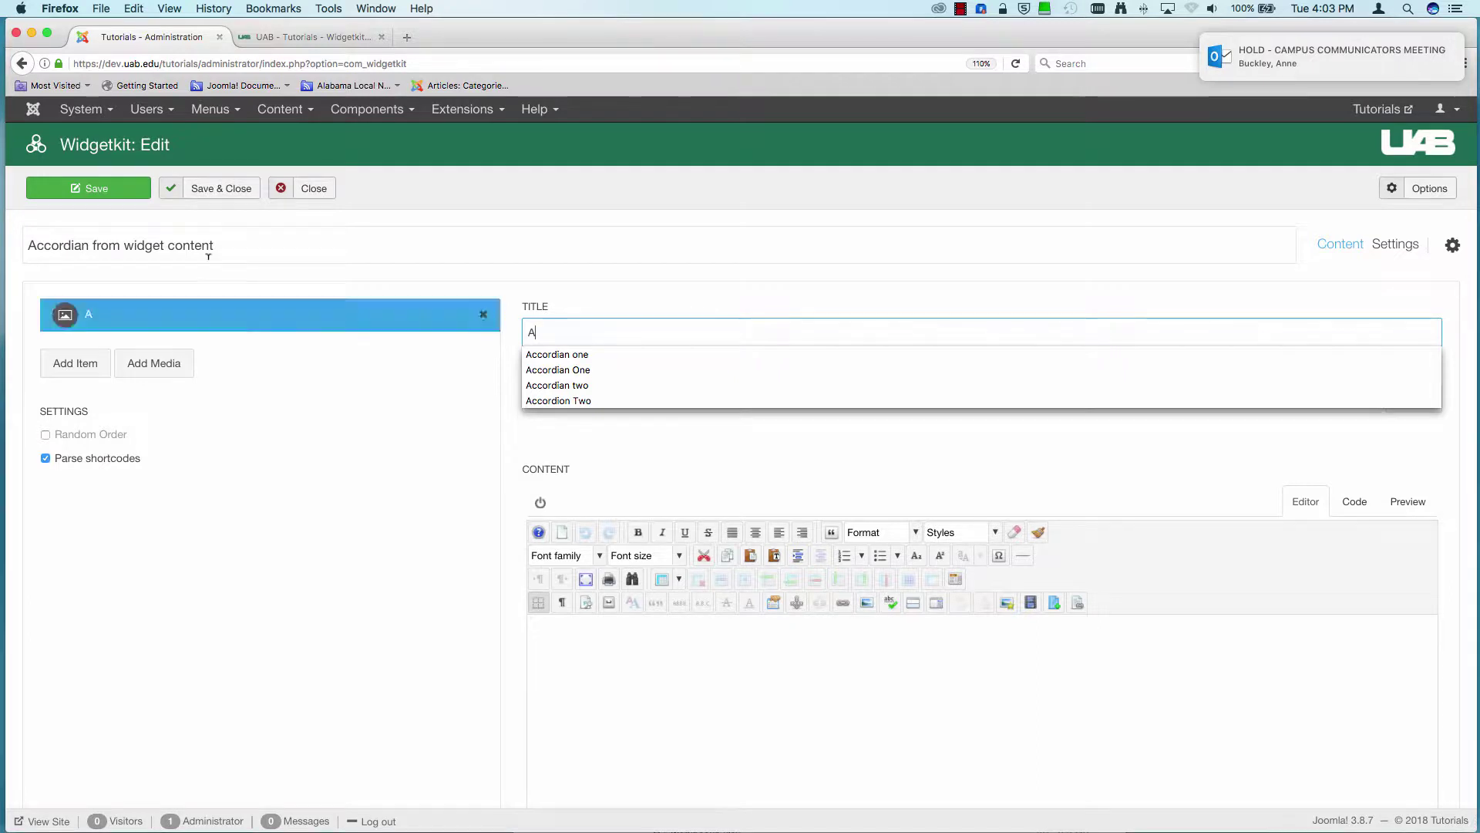
{"action": "left_click", "coordinate": [79, 246]}
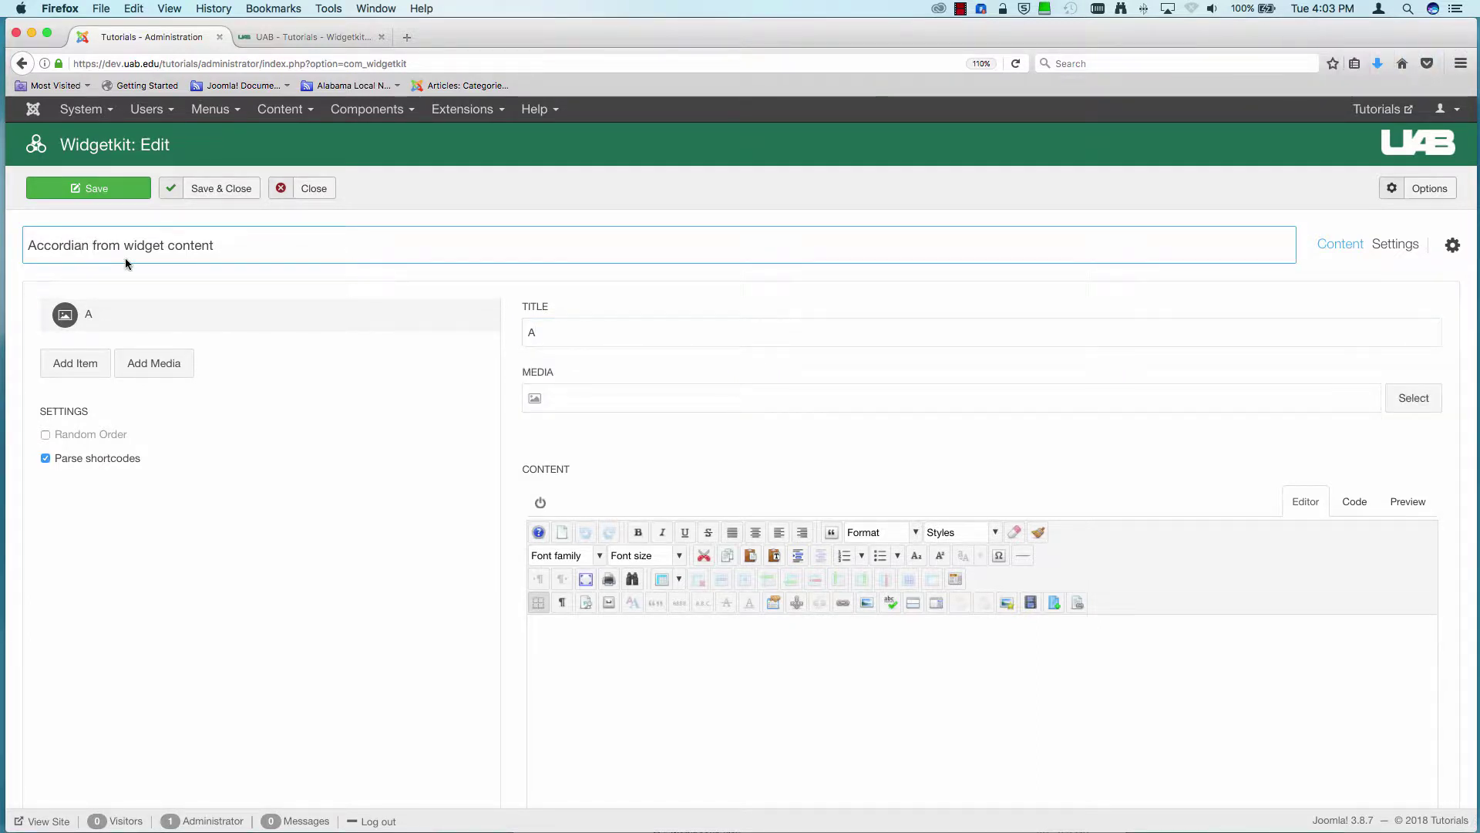
{"action": "key", "text": "Delete"}
{"action": "type", "text": "o"}
{"action": "left_click", "coordinate": [627, 331]}
{"action": "type", "text": "cco"}
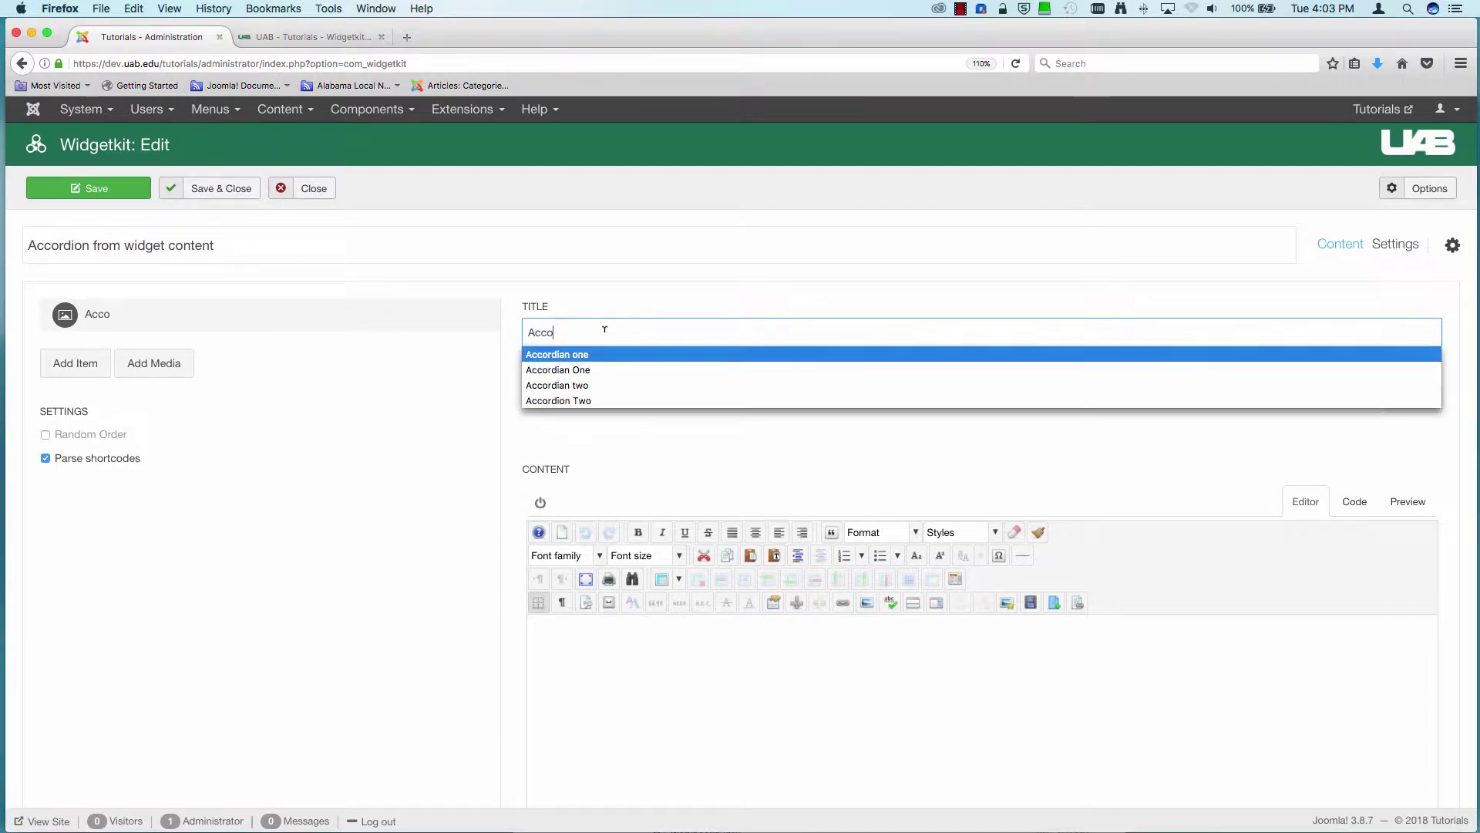
{"action": "left_click", "coordinate": [566, 331]}
{"action": "type", "text": "rd"}
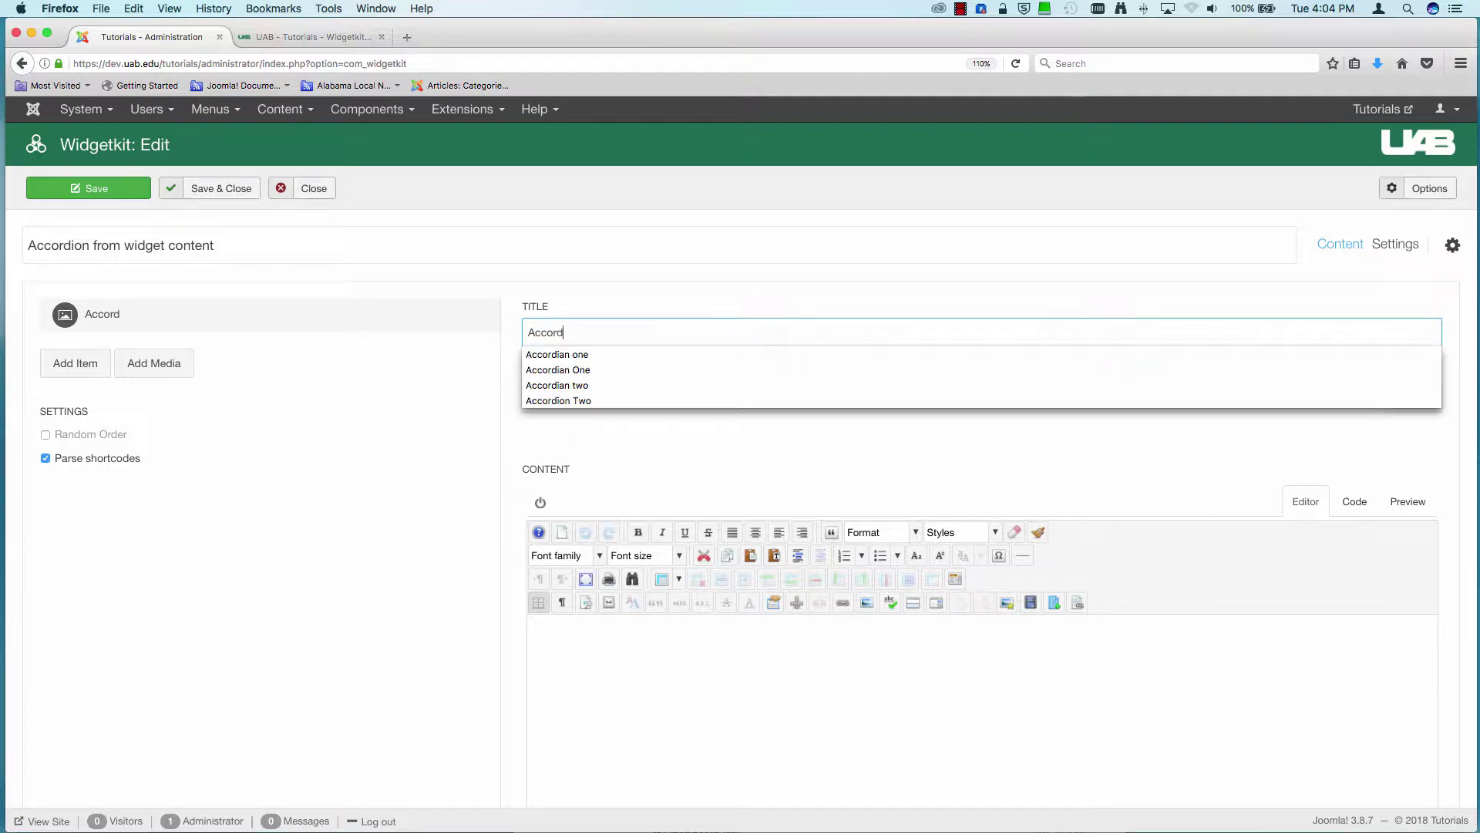
{"action": "type", "text": "ion O"}
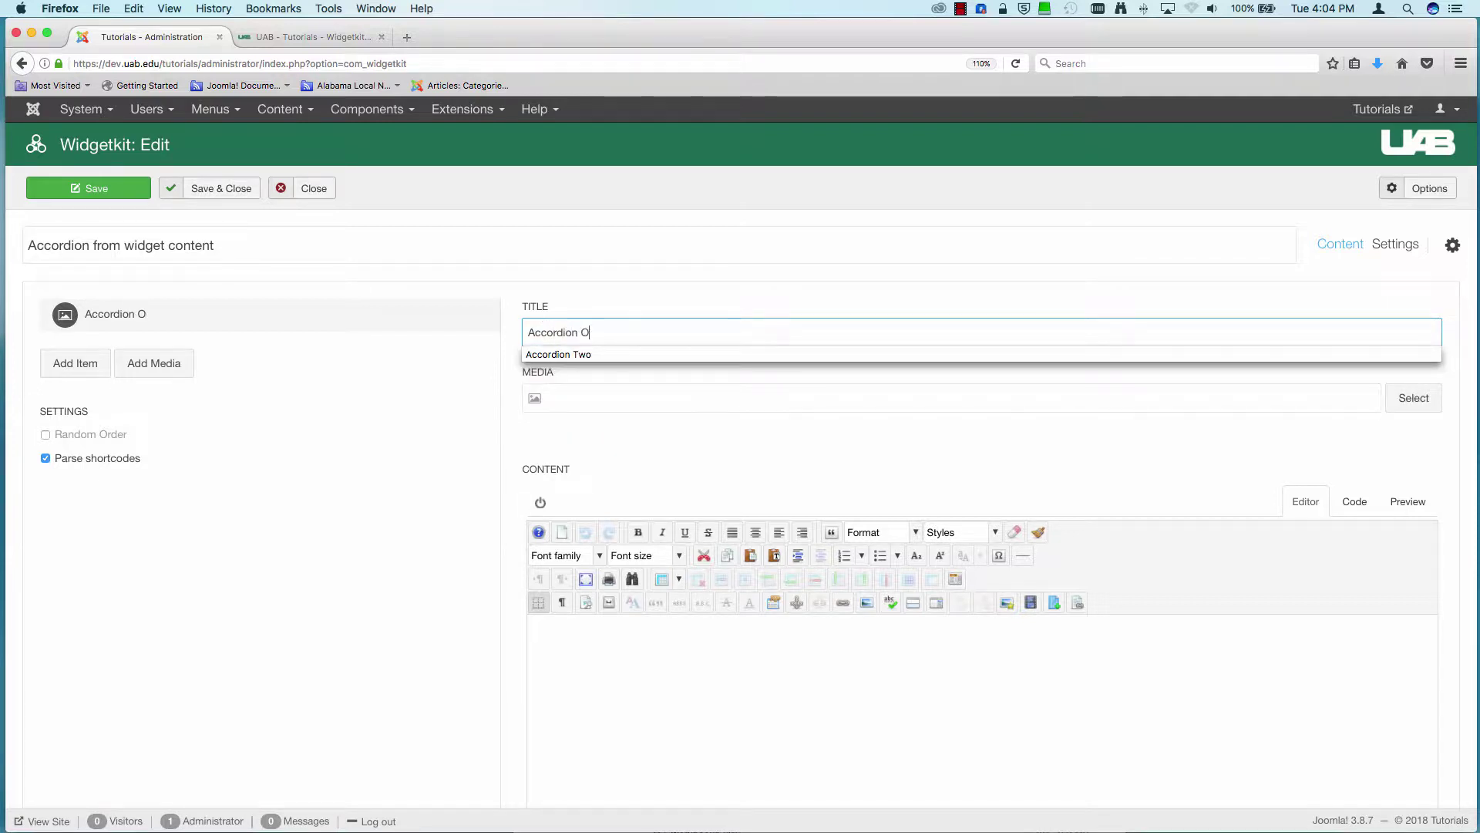
{"action": "type", "text": "ne"}
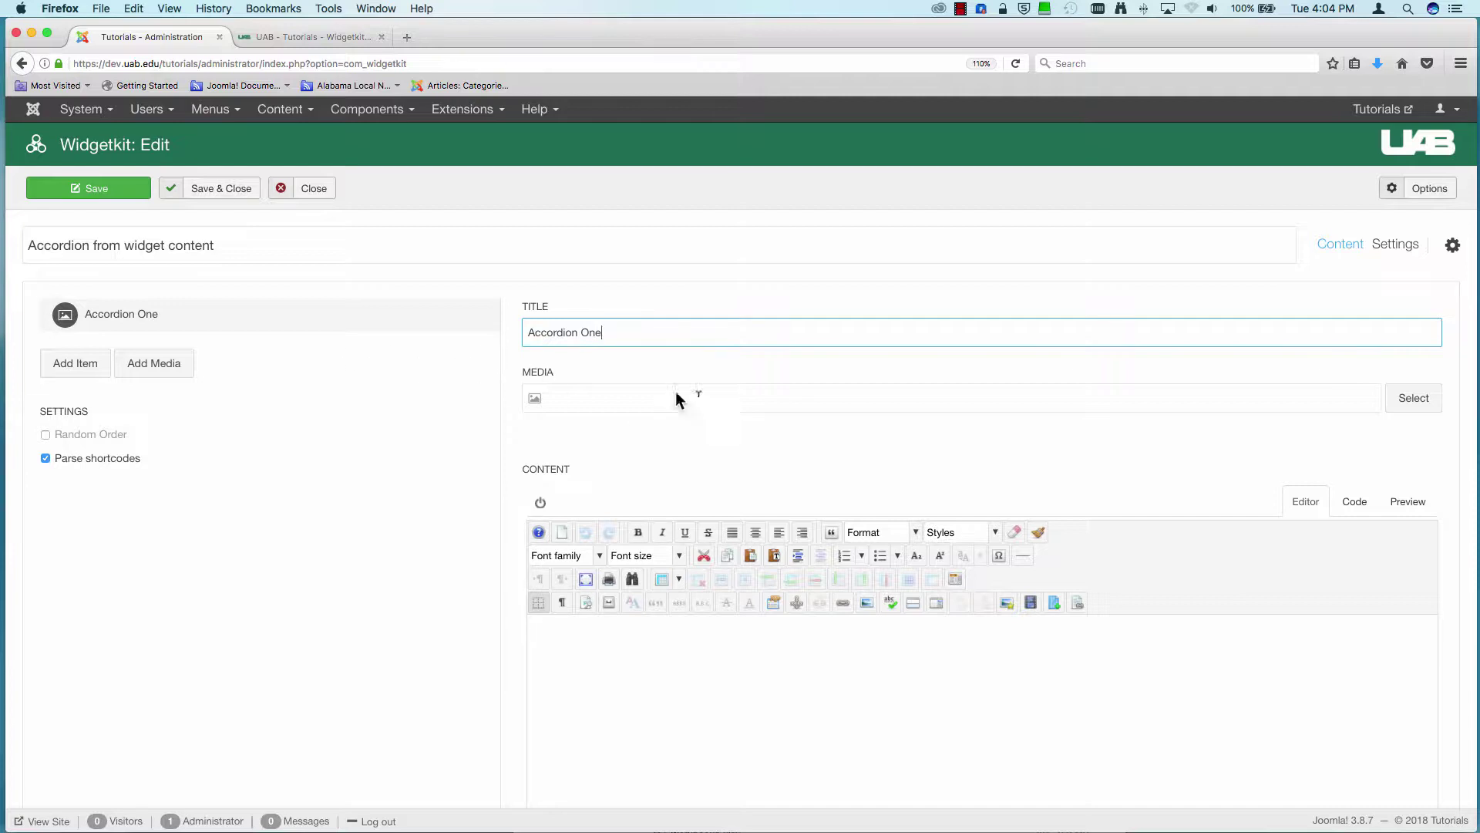
{"action": "left_click", "coordinate": [681, 640]}
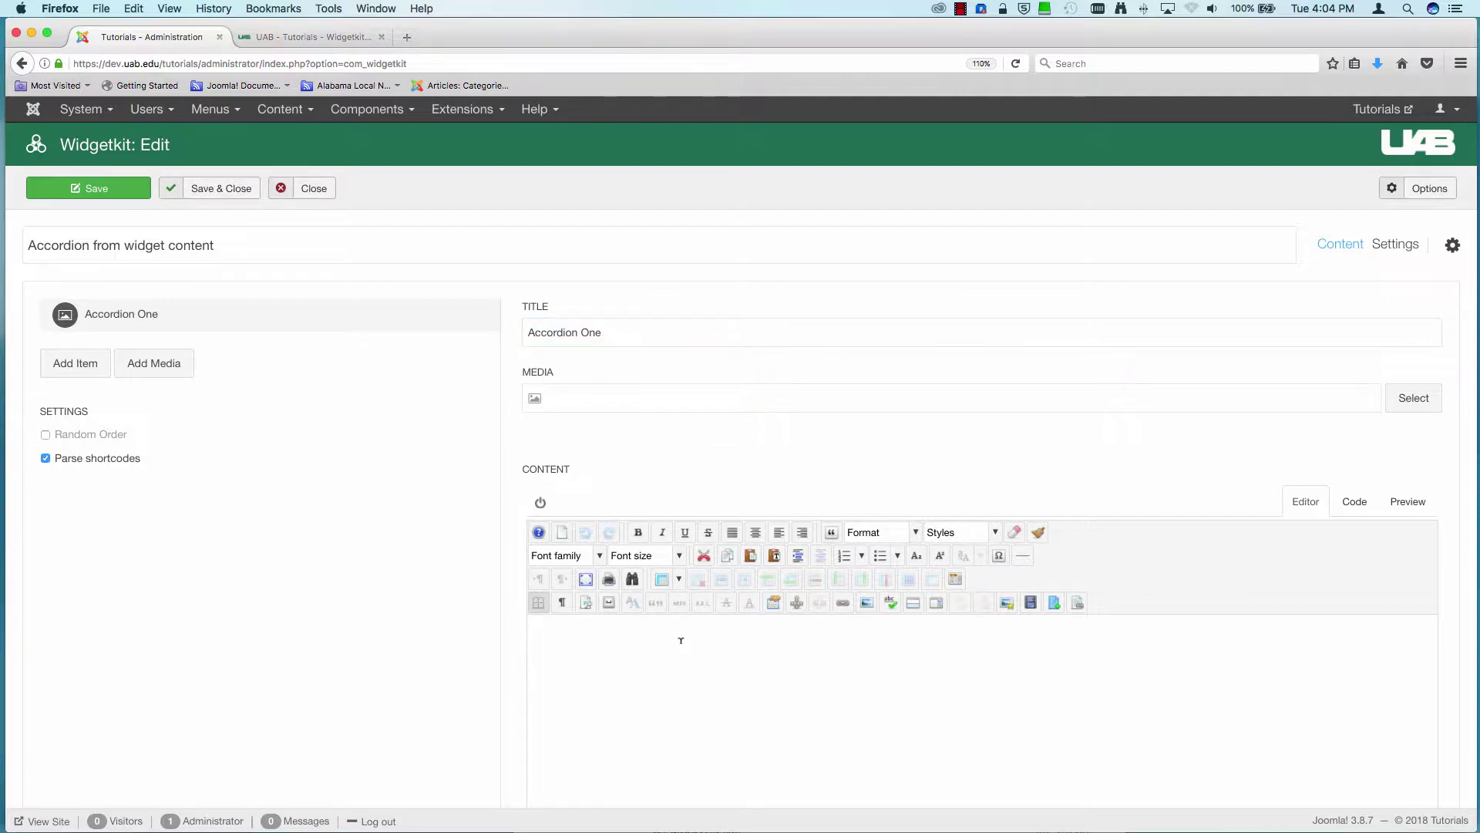
{"action": "type", "text": "H"}
{"action": "type", "text": "ere is some"}
{"action": "type", "text": " content."}
Write Accordion One's four content lines, ending 'This is an accordion.', and fix the 'accordian' typo.
{"action": "key", "text": "Return"}
{"action": "type", "text": "More "}
{"action": "type", "text": "content. "}
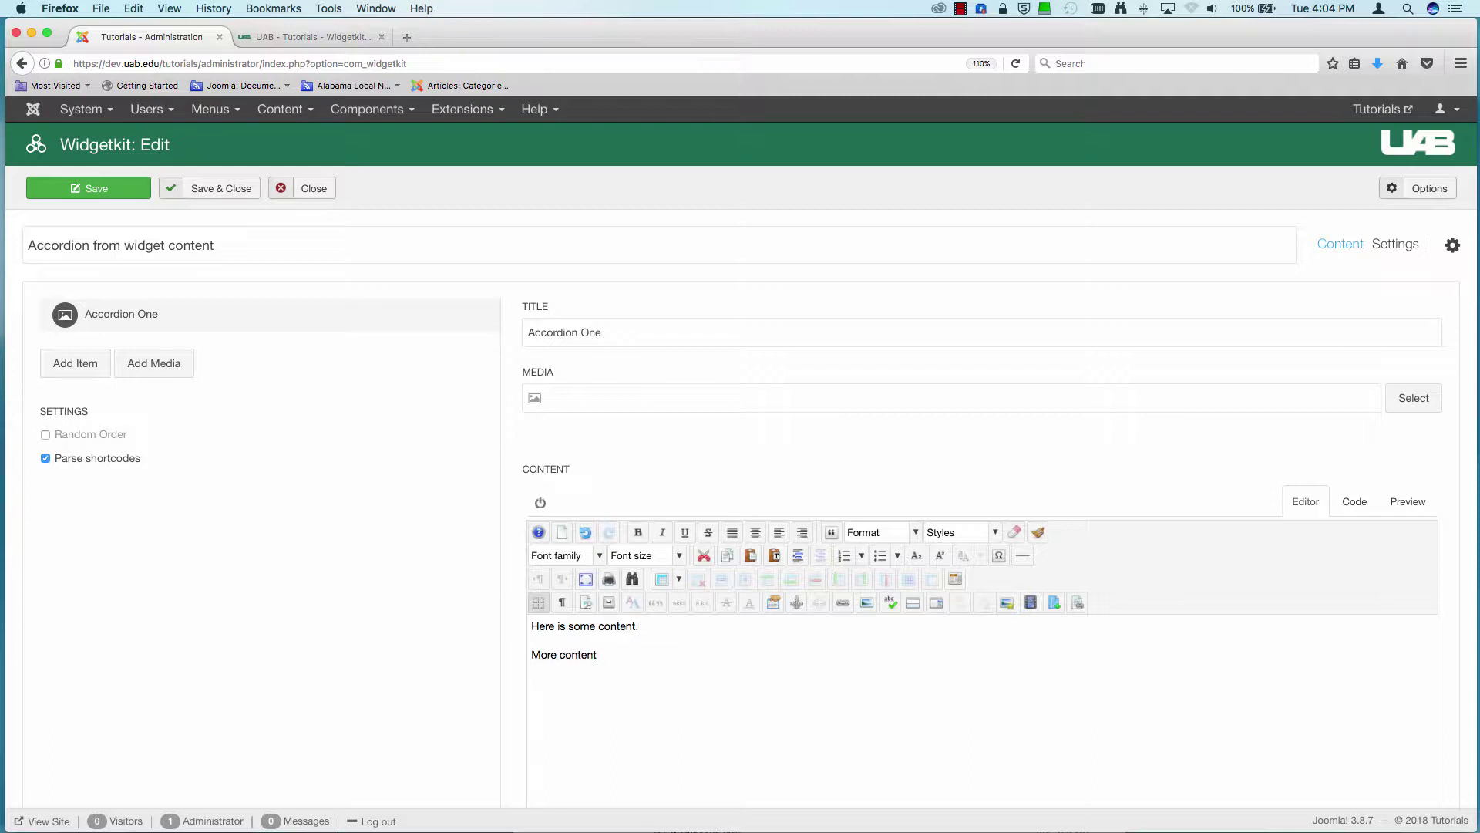
{"action": "type", "text": "Hoor"}
{"action": "type", "text": "ay. "}
{"action": "type", "text": "This is "}
{"action": "type", "text": "an "}
{"action": "type", "text": "accord"}
{"action": "type", "text": "ian."}
{"action": "left_click", "coordinate": [623, 710]}
{"action": "key", "text": "BackSpace"}
{"action": "type", "text": "on."}
Add a second item titled 'Accordion Two' containing the pasted UAB Hospital award paragraphs.
{"action": "left_click", "coordinate": [76, 363]}
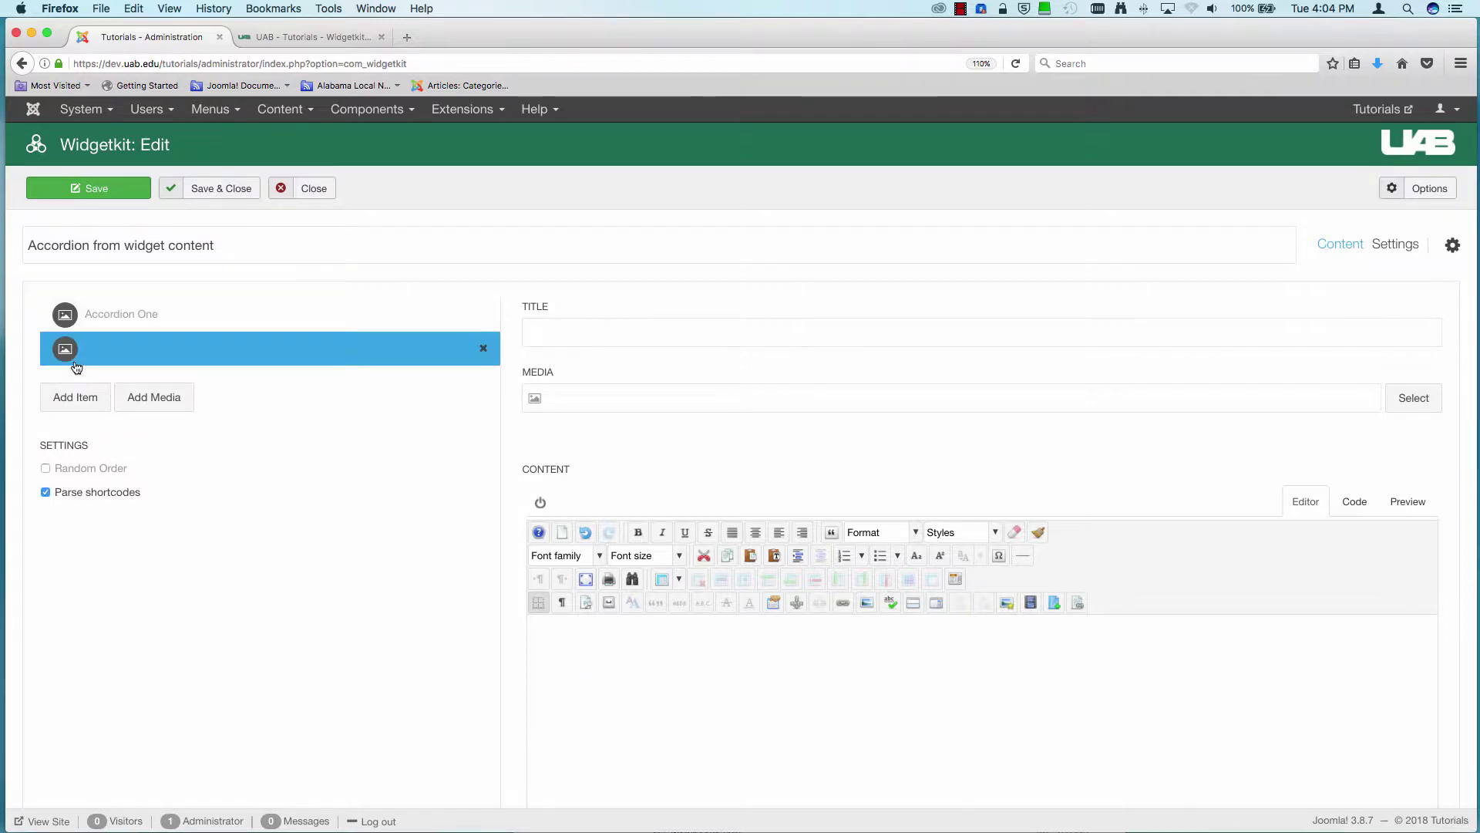
{"action": "left_click", "coordinate": [565, 326]}
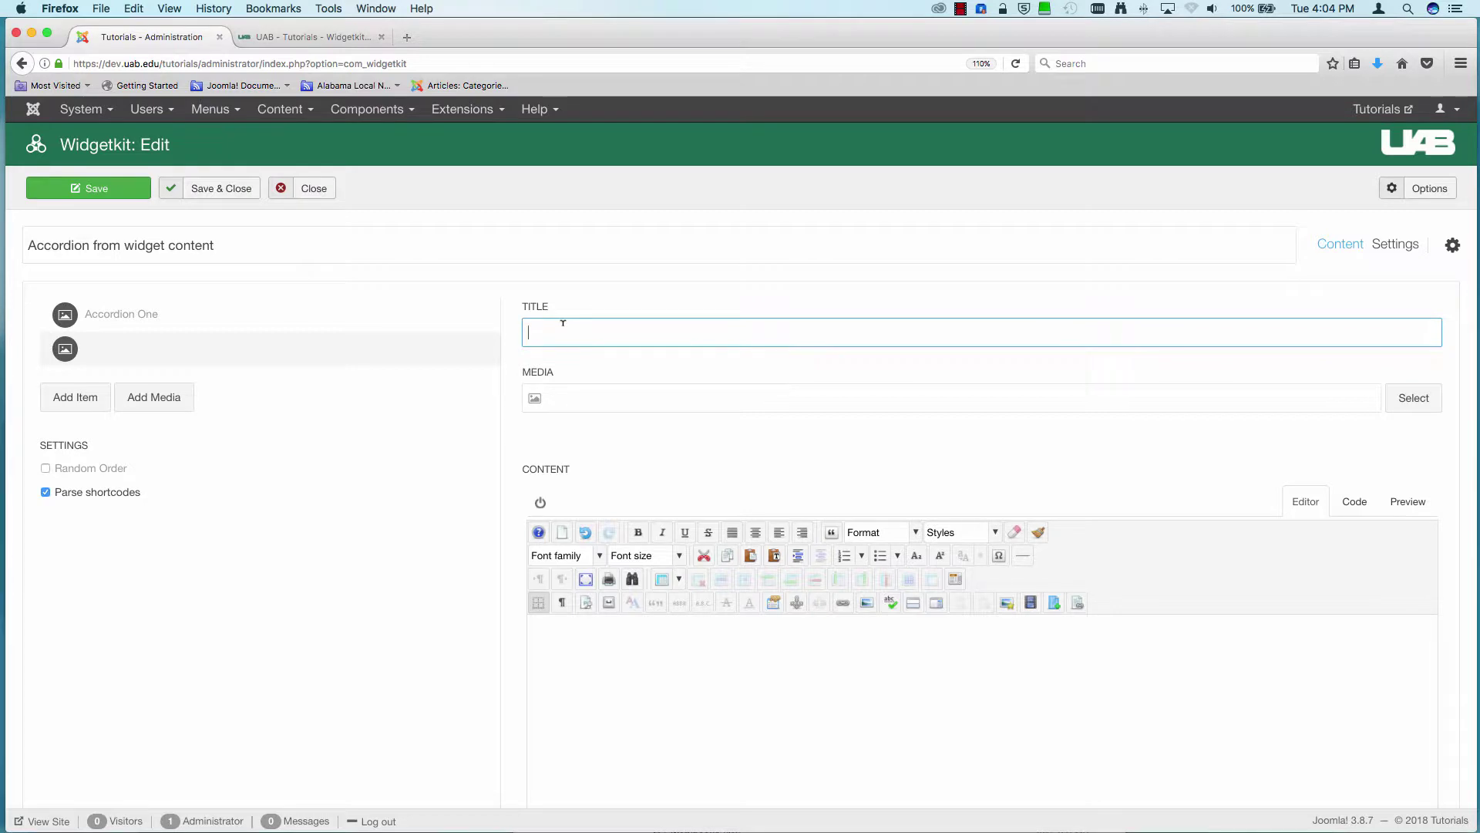
{"action": "type", "text": "Accordion"}
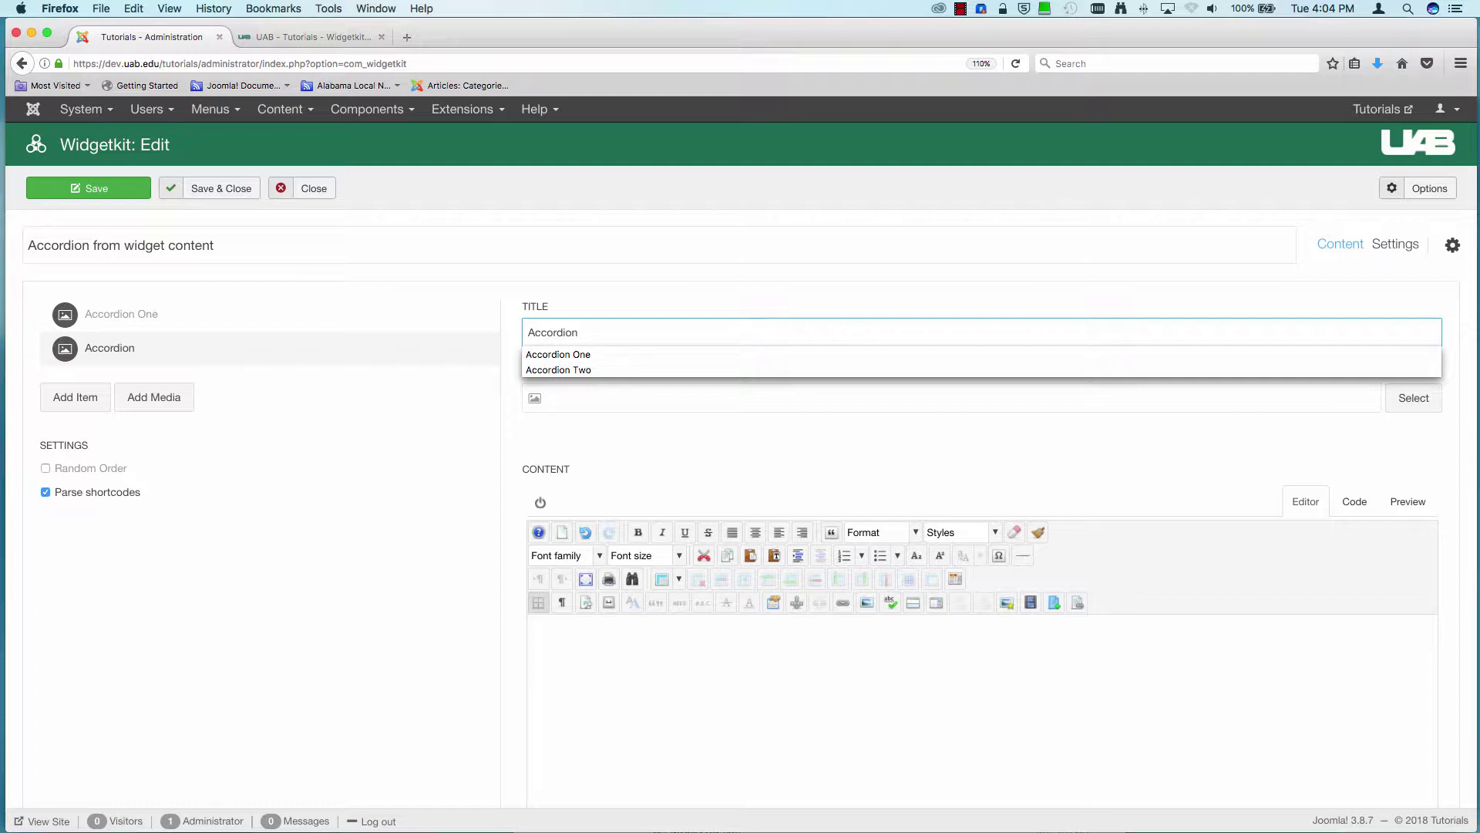
{"action": "type", "text": " Two"}
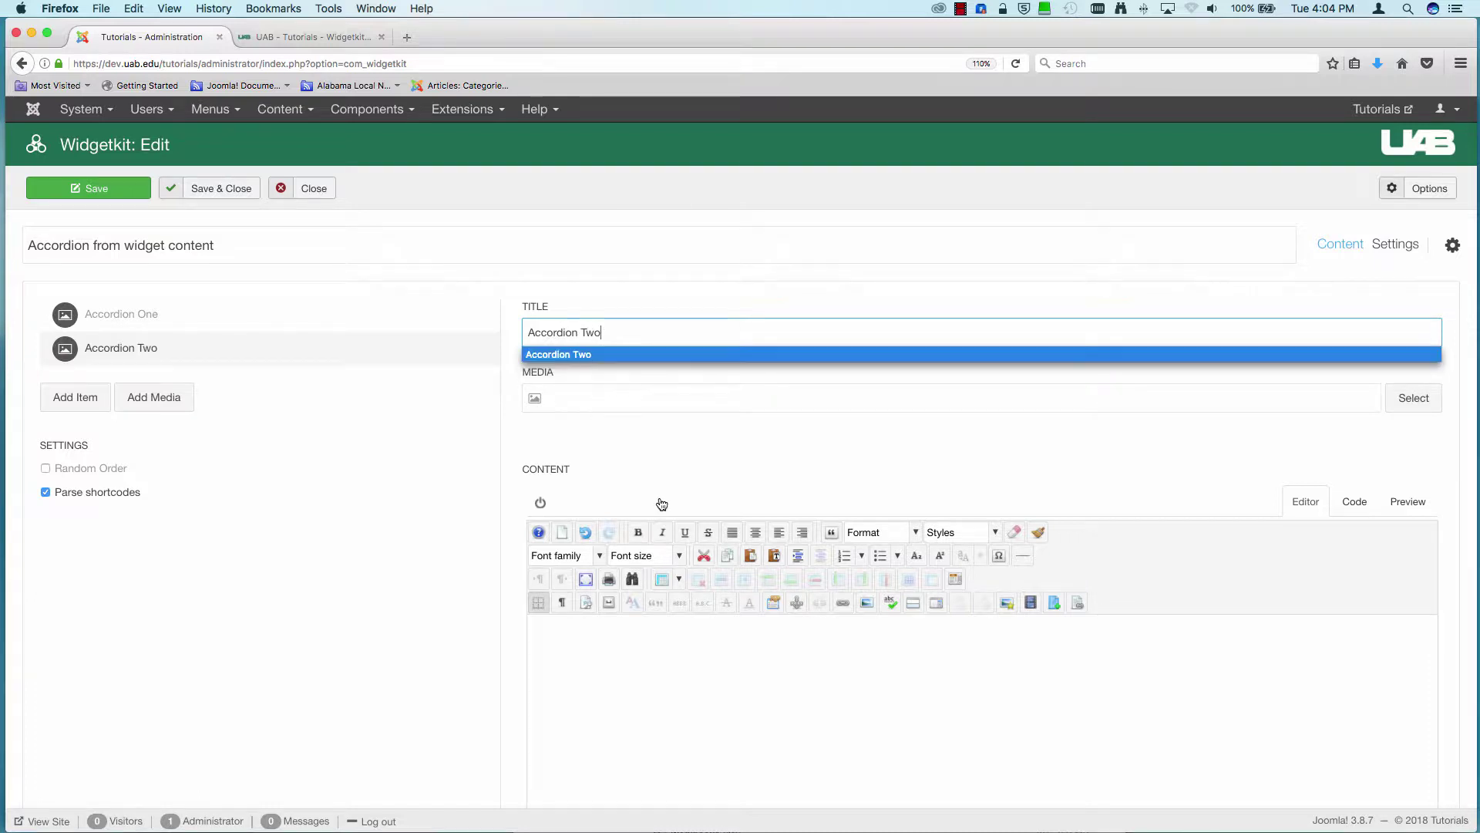
{"action": "left_click", "coordinate": [774, 626]}
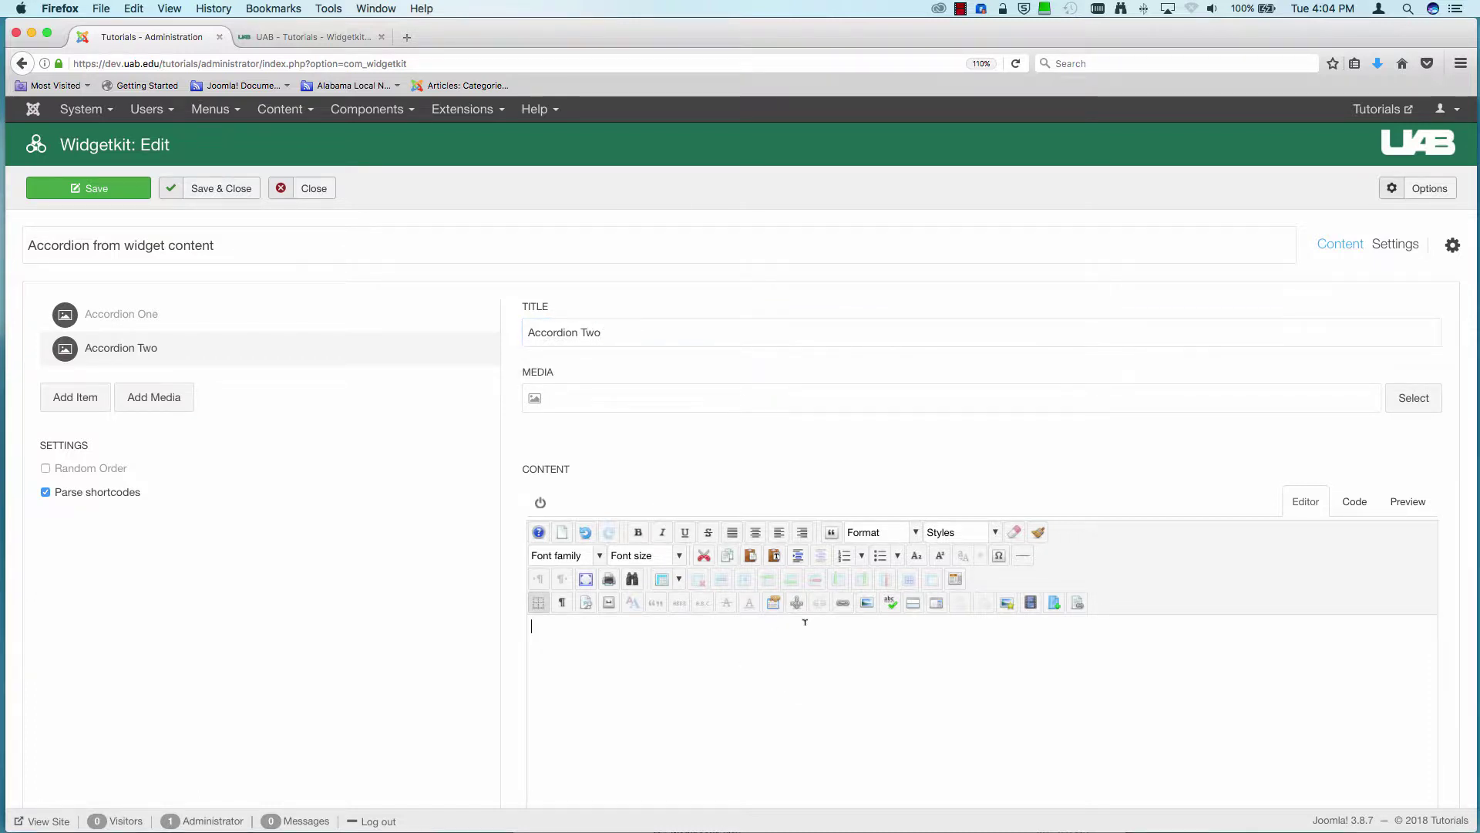
{"action": "type", "text": "UAB Hospital has received the Outstanding Patient Experience Award™ from Healthgrades. The award recognizes hospitals that provide an overall outstanding patient experience, defined as the sum of all interactions, shaped by a healthcare organization’s culture, that influence patients’ perceptions across the continuum of care.  UAB Hospital was one of only 439 hospitals in the nation named to the list and one of only three in Alabama. Healthgrades evaluates patient experience performance by applying a scoring methodology to 10 patient experience measures, using data collected from a 32-question survey of the hospital’s own patients. Hospitals in the top 15 percent with the highest overall patient experience scores are recognized as Outstanding Patient Experience Award recipients.  The surveys measure experiences such as communication with doctors or nurses, pain management, information on medications and discharge planning, as well as cleanliness and quietness. The methodology uses Hospital Consumer Assessment of Healthcare Providers and Systems patient survey data from the Centers for Medicare and Medicaid Services.  “We are proud of our commitment to providing an outstanding patient experience every day to every patient,” said Anthony Patterson, senior vice president for inpatient services at UAB Hospital. “That commitment extends throughout every aspect of our operations, from clinicians and care teams to departments such as maintenance, environmental services or the business office. Every one of our 10,955 employees shares in this recognition of a job well done.”"}
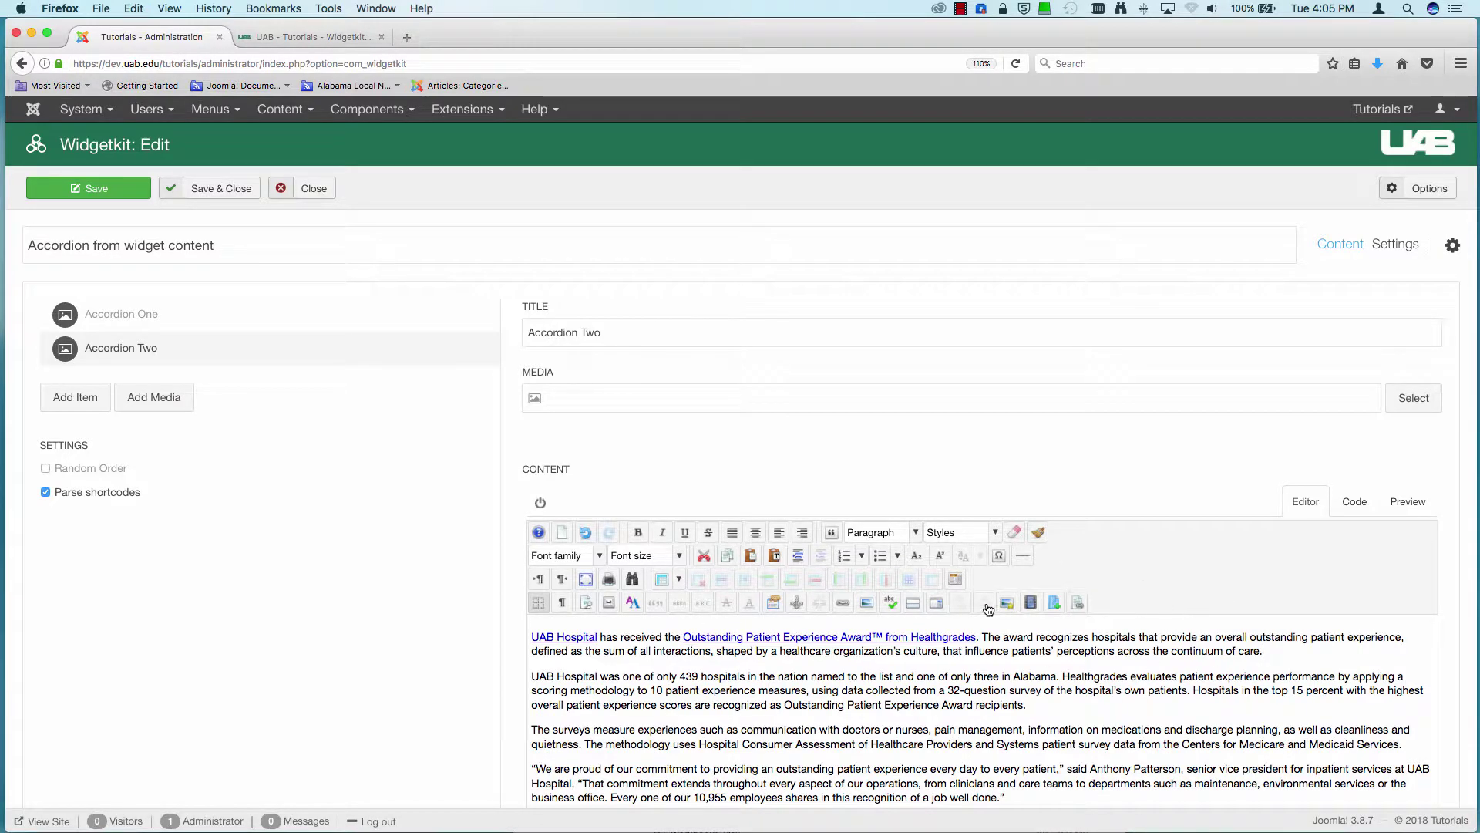
{"action": "left_click", "coordinate": [867, 603]}
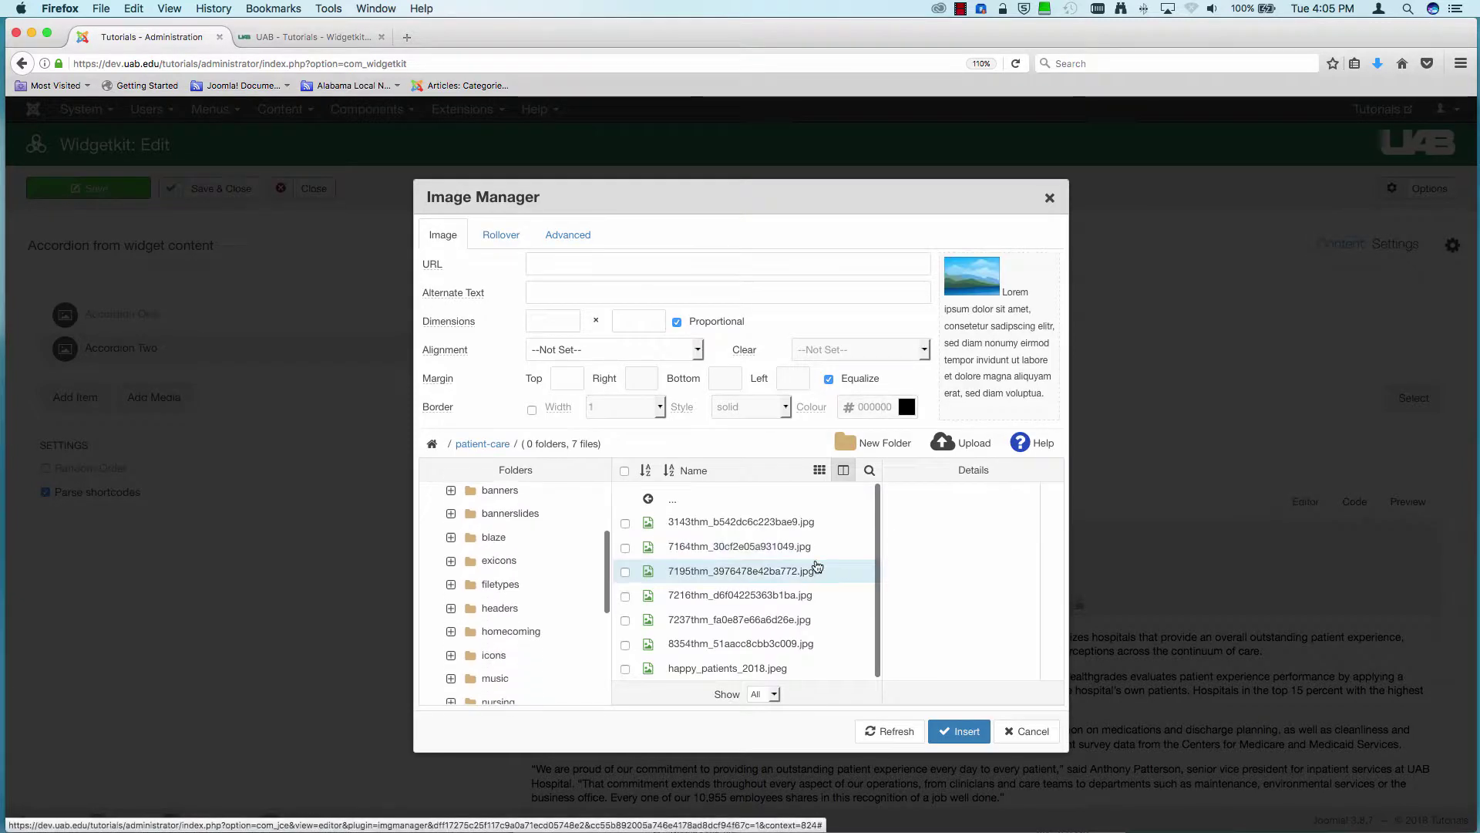
Insert happy_patients_2018.jpeg at width 400, right-aligned with a 5 margin.
{"action": "left_click", "coordinate": [701, 671]}
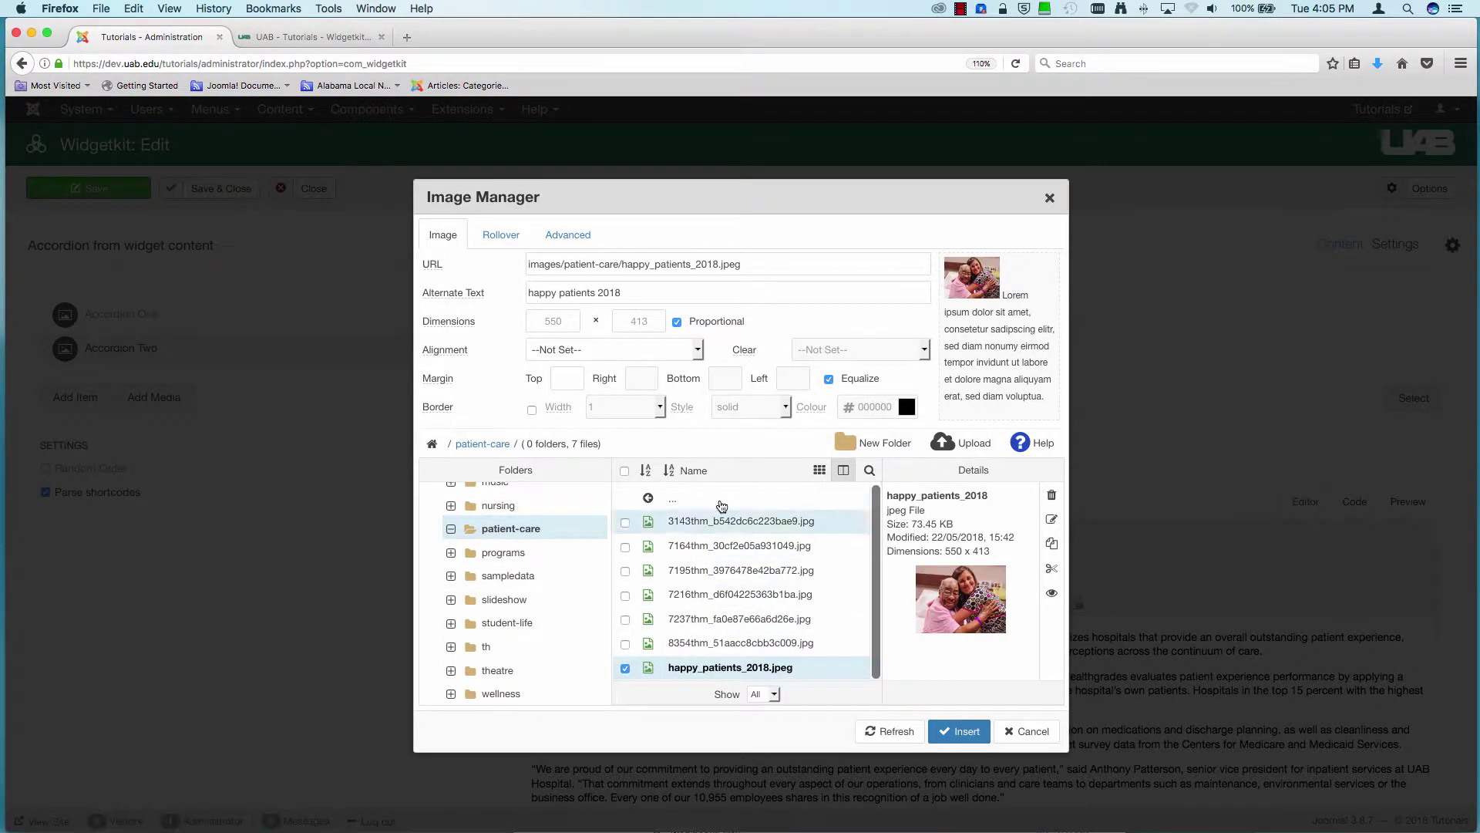
{"action": "double_click", "coordinate": [553, 320]}
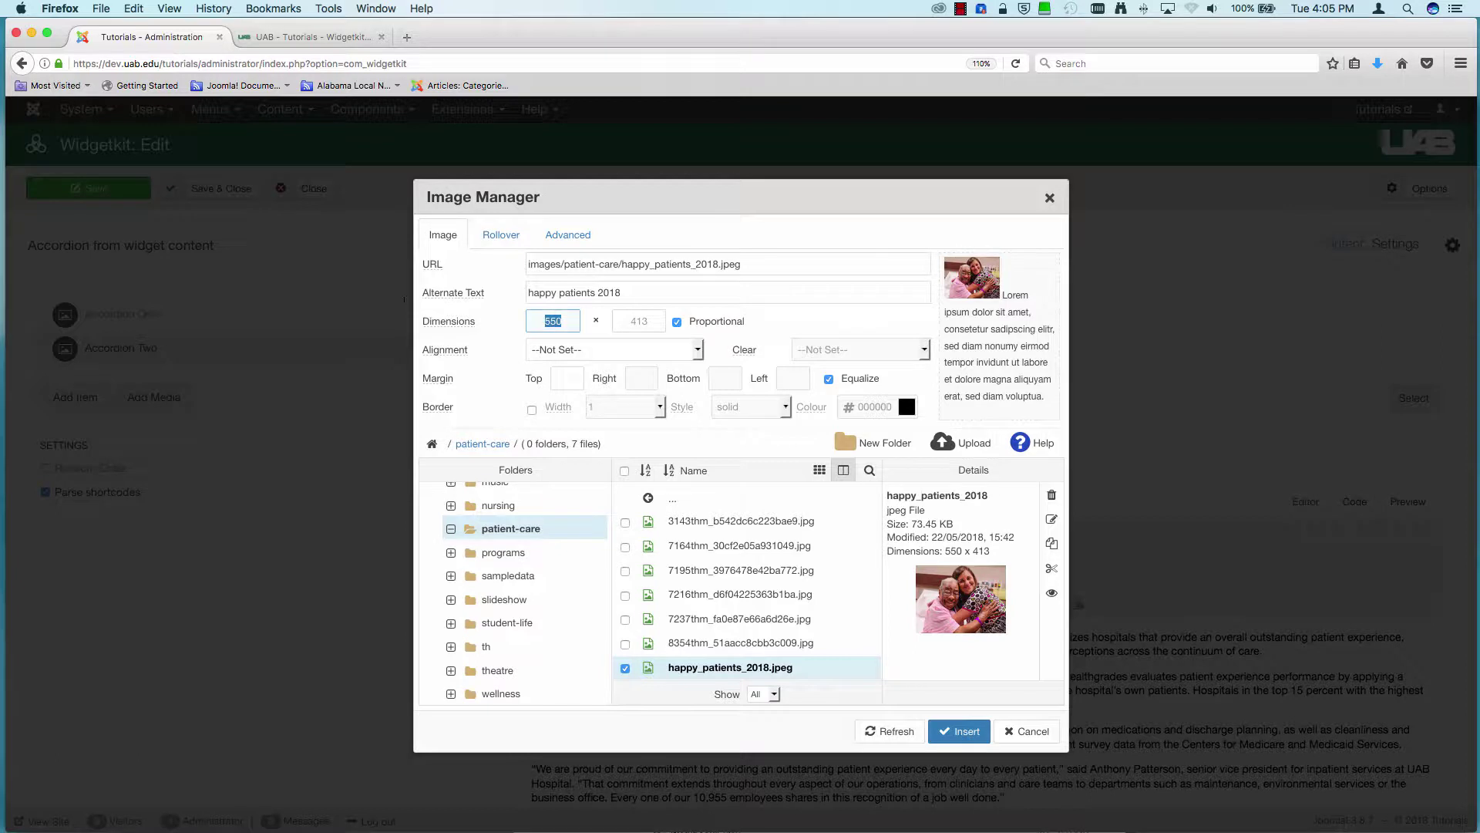
{"action": "type", "text": "400"}
{"action": "left_click", "coordinate": [660, 350]}
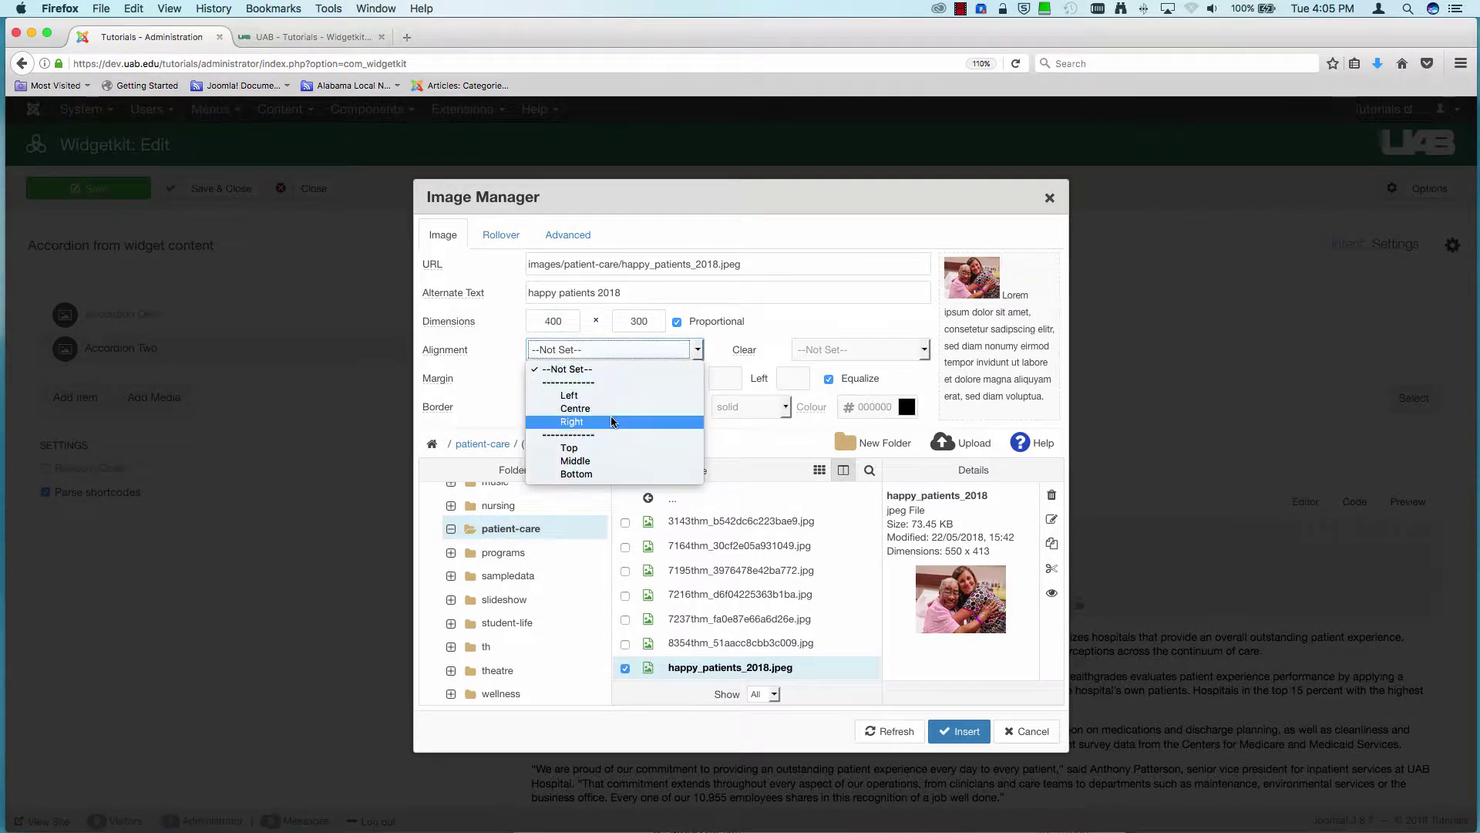
{"action": "left_click", "coordinate": [613, 421]}
{"action": "type", "text": "5"}
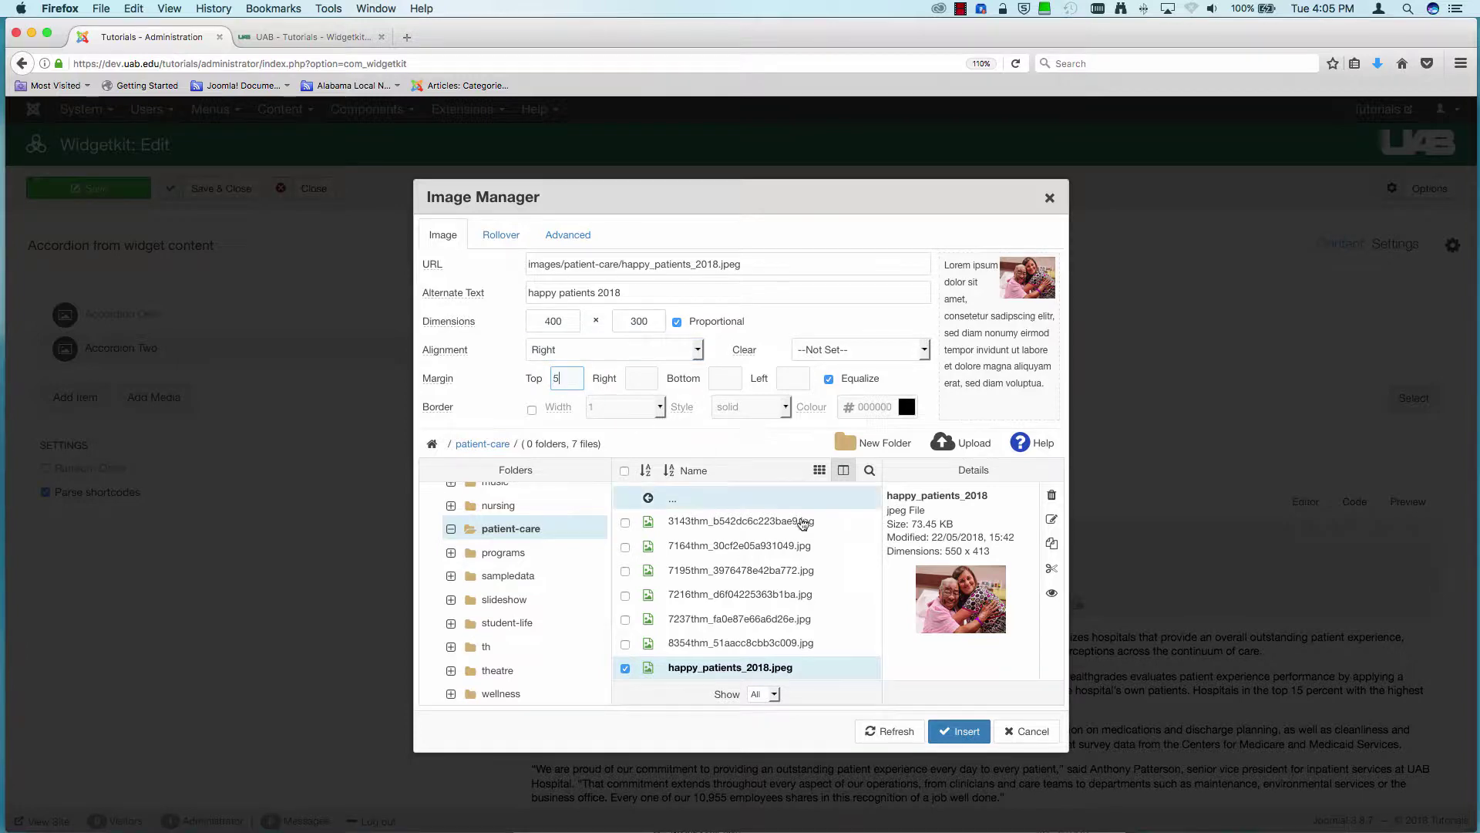
{"action": "left_click", "coordinate": [702, 450]}
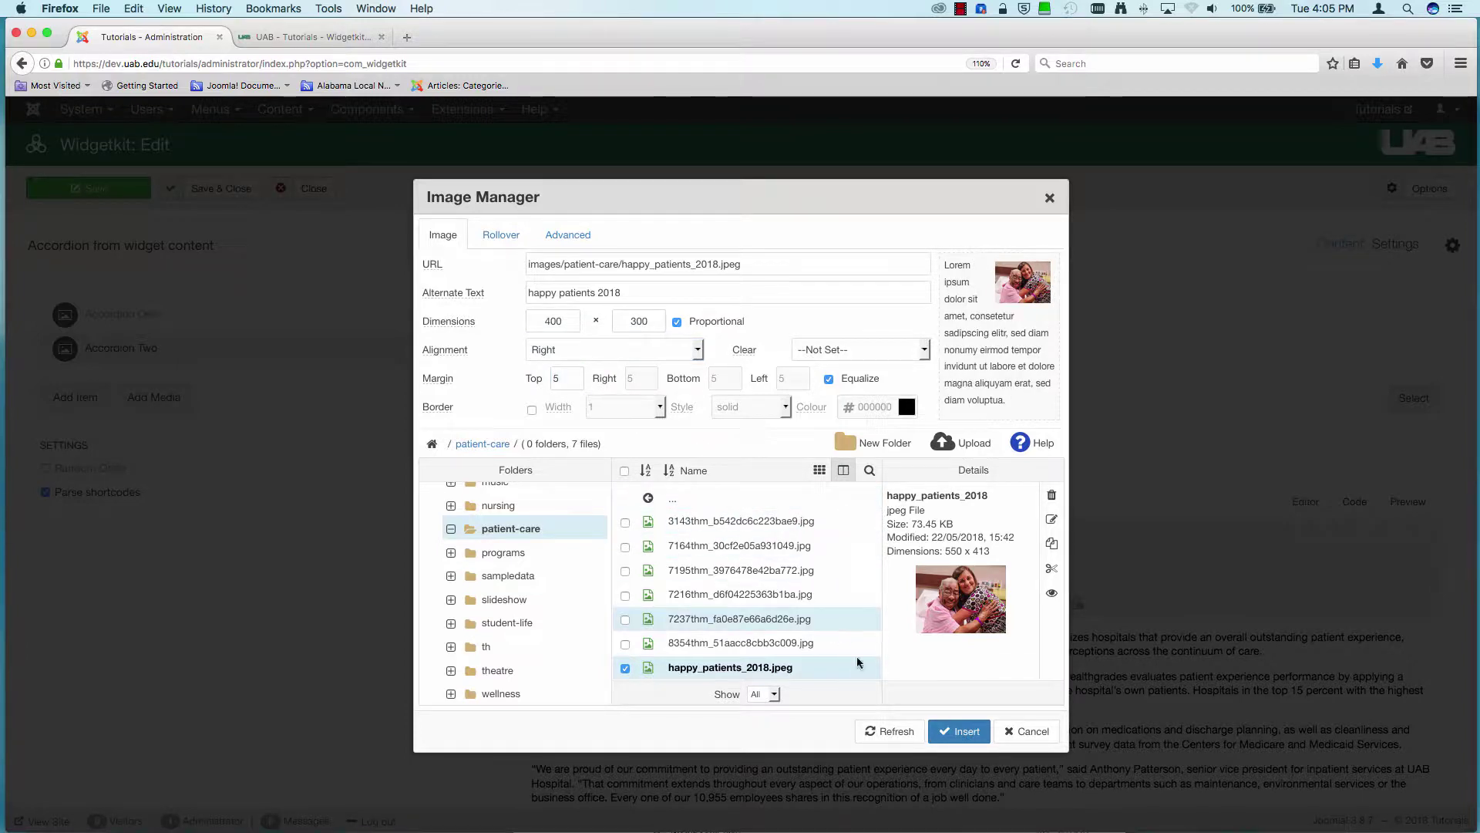
{"action": "left_click", "coordinate": [961, 731]}
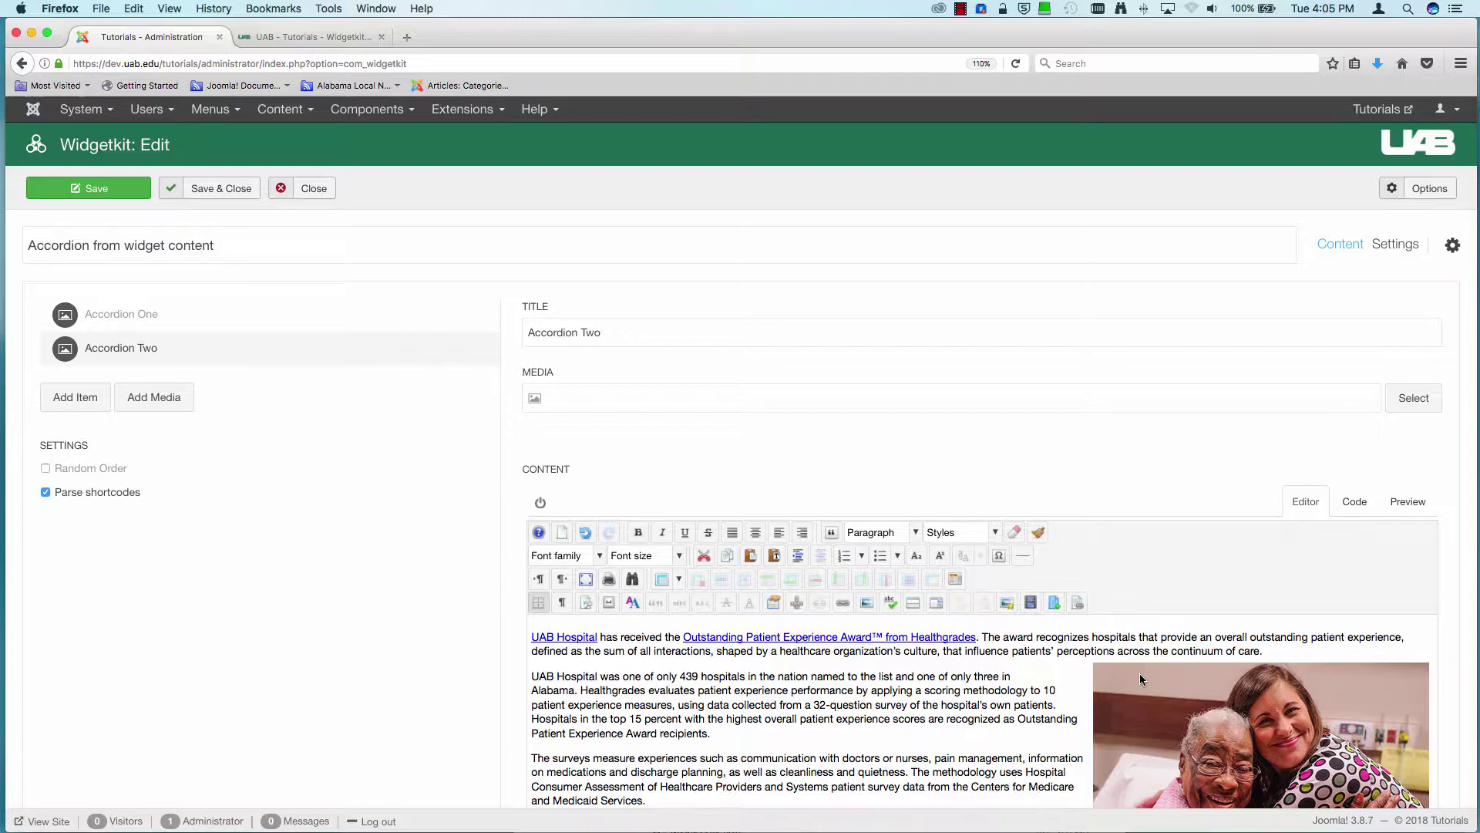
{"action": "scroll", "coordinate": [1140, 674], "scroll_direction": "down", "scroll_amount": 5}
{"action": "scroll", "coordinate": [1141, 676], "scroll_direction": "up", "scroll_amount": 1}
{"action": "scroll", "coordinate": [1140, 678], "scroll_direction": "up", "scroll_amount": 4}
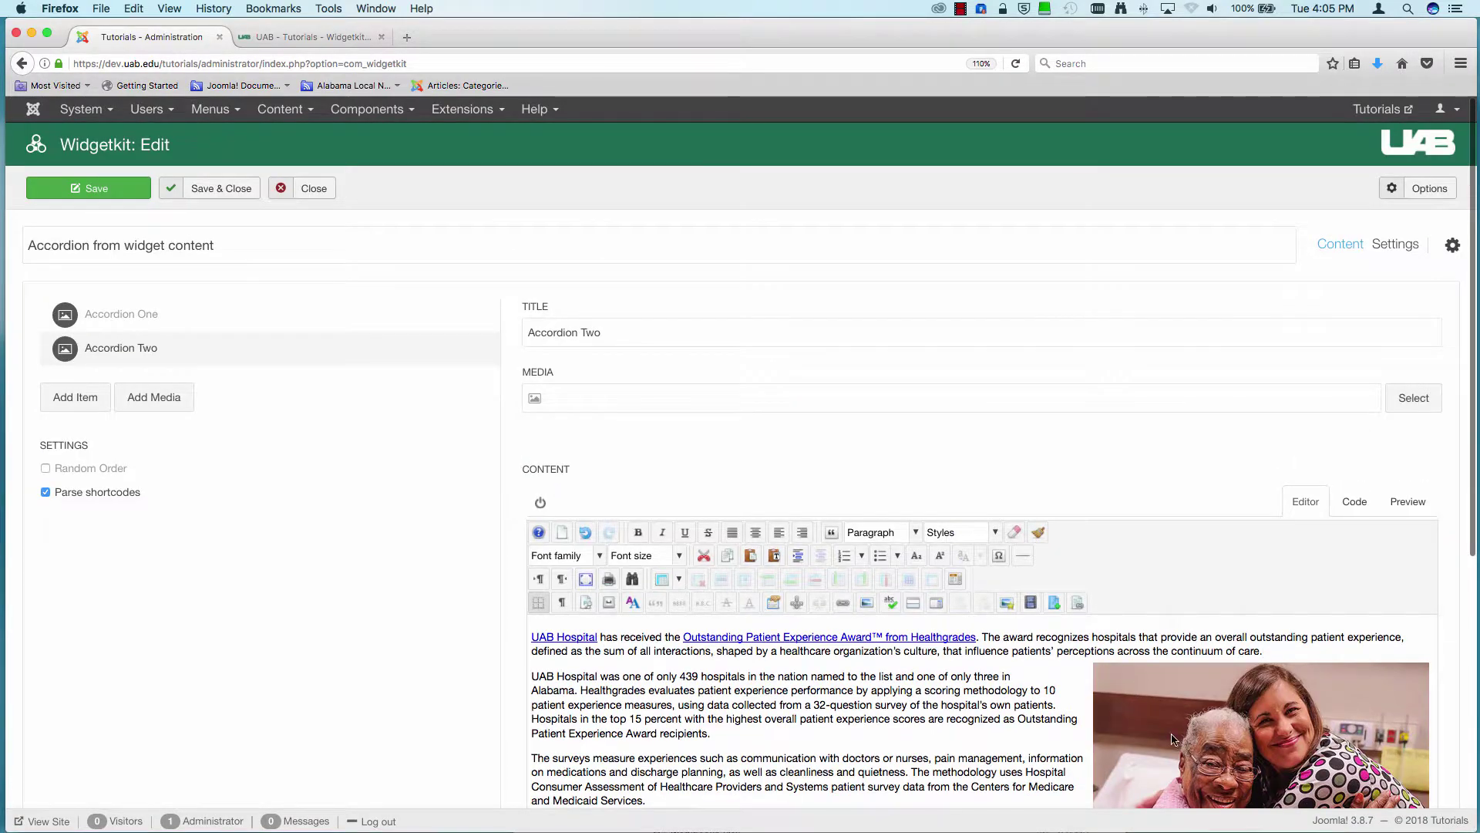
Move the photo into the opening paragraphs and add a blank third item.
{"action": "left_click_drag", "start_coordinate": [1296, 736], "coordinate": [1216, 636]}
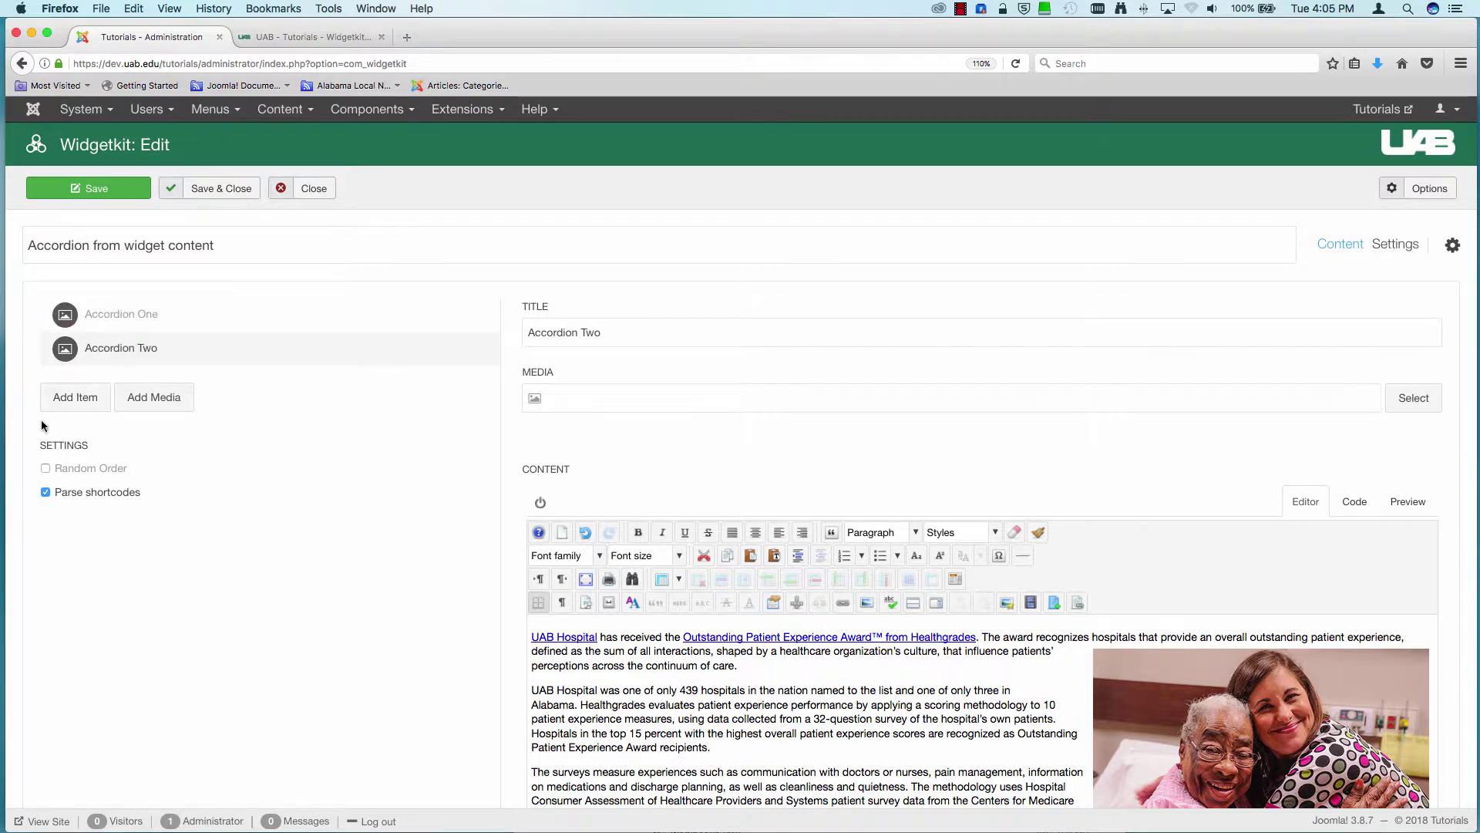
{"action": "left_click", "coordinate": [74, 397]}
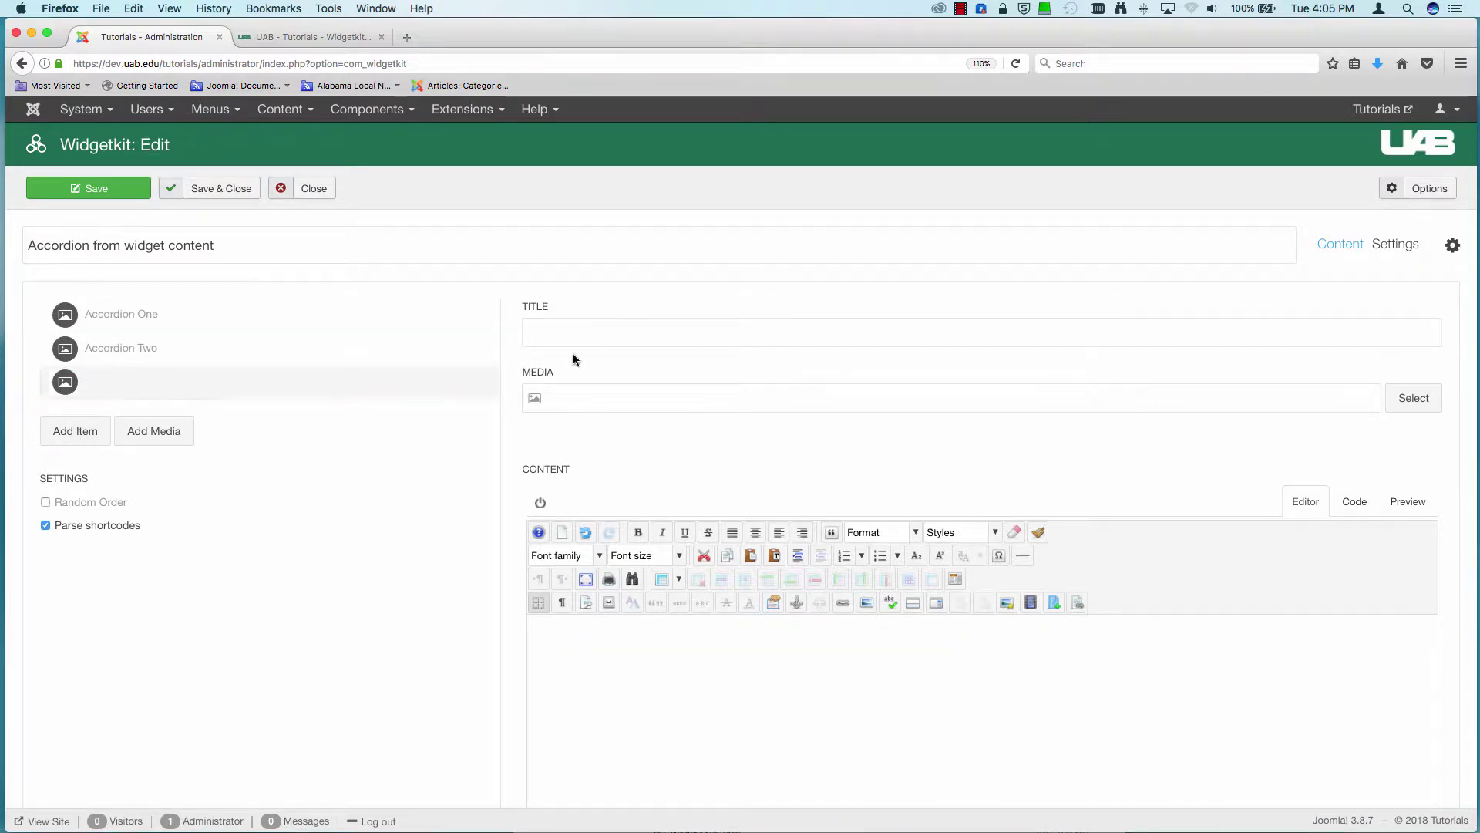
Title the third item 'Accordion Three' and give it the lines 'Content is here.', 'Last example.', 'Content.', 'All done.'.
{"action": "left_click", "coordinate": [613, 332]}
{"action": "type", "text": "Accor"}
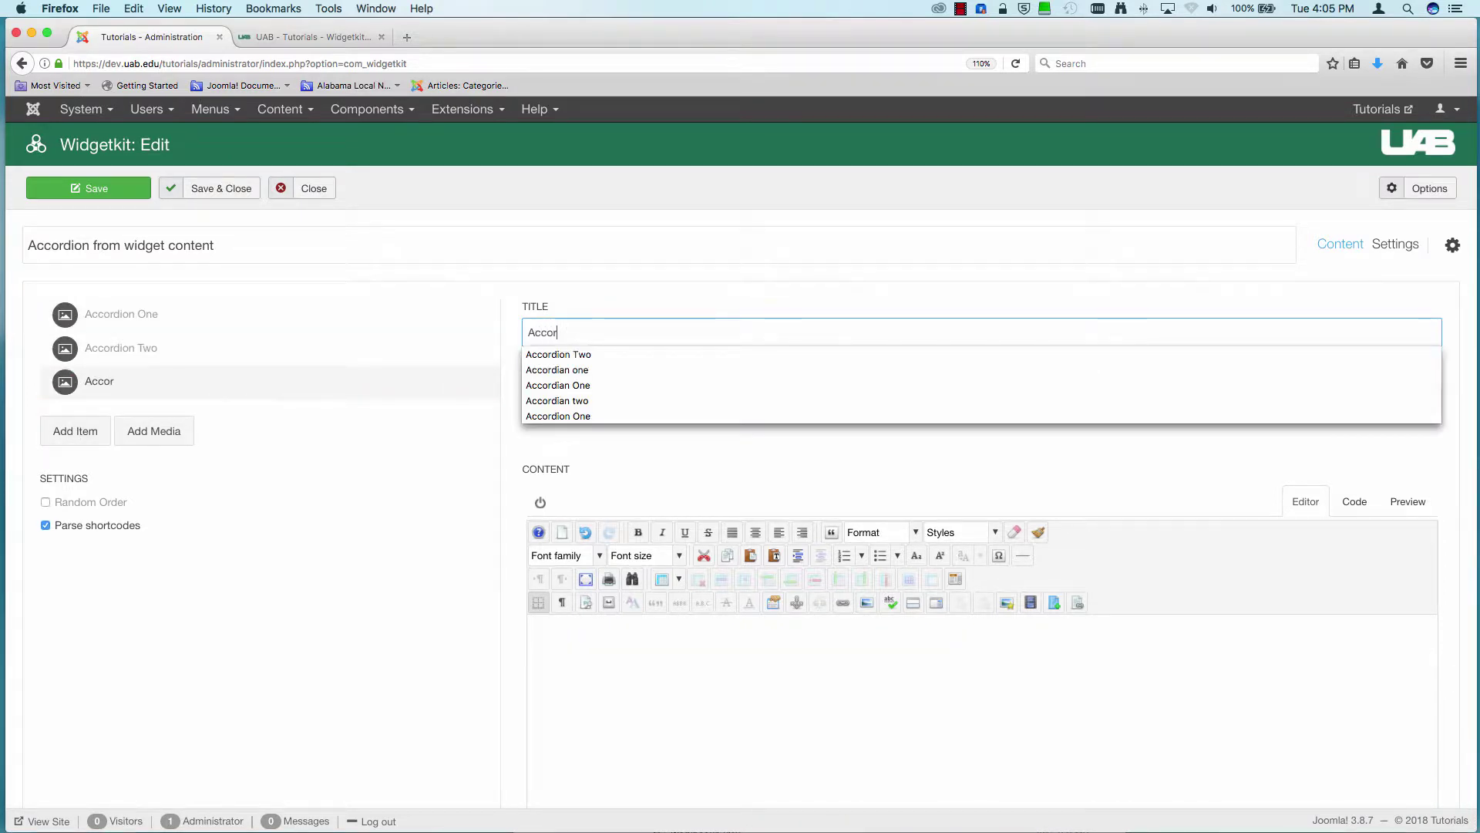
{"action": "type", "text": "dion "}
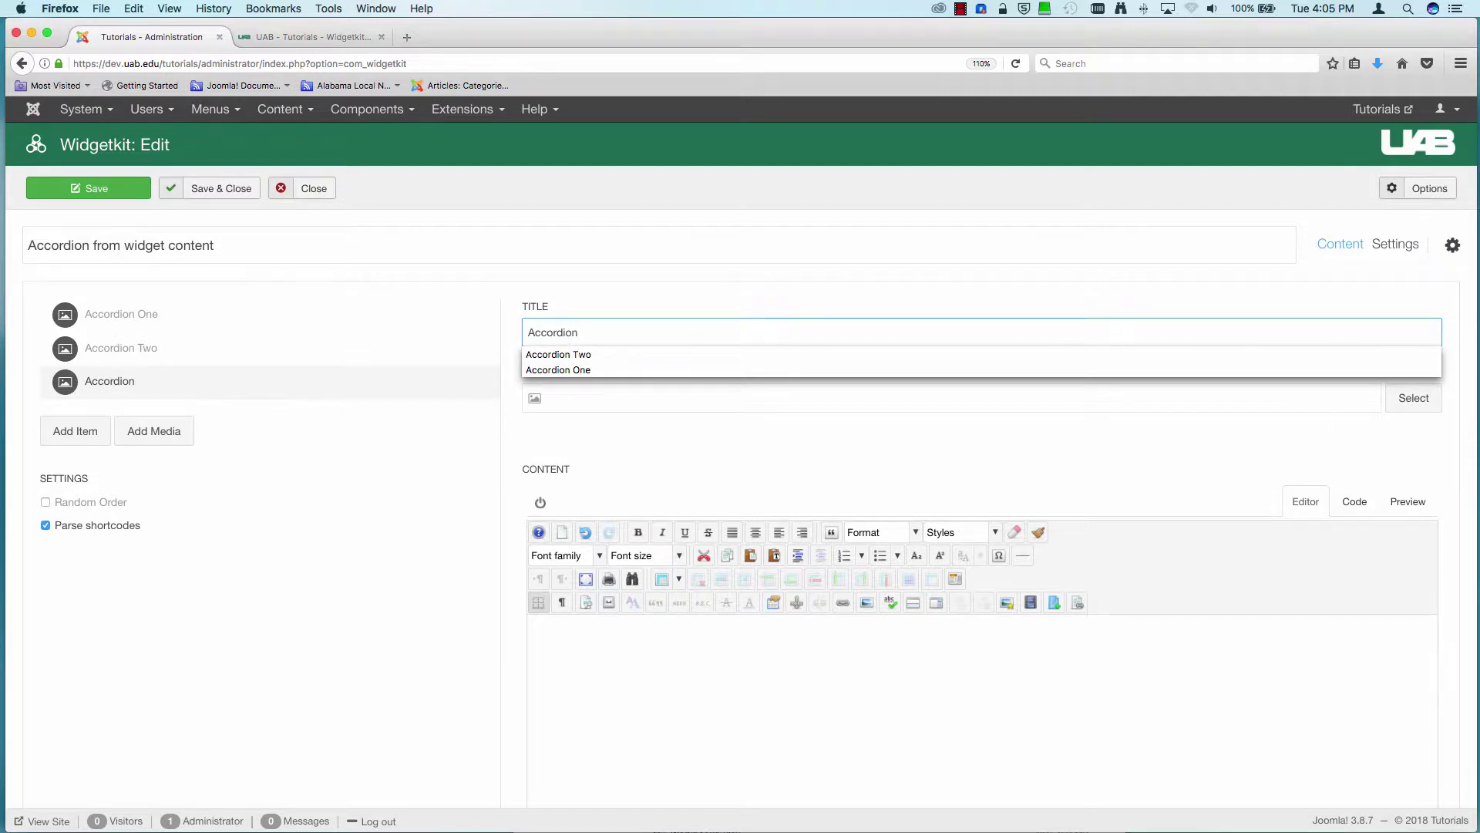
{"action": "type", "text": "Three"}
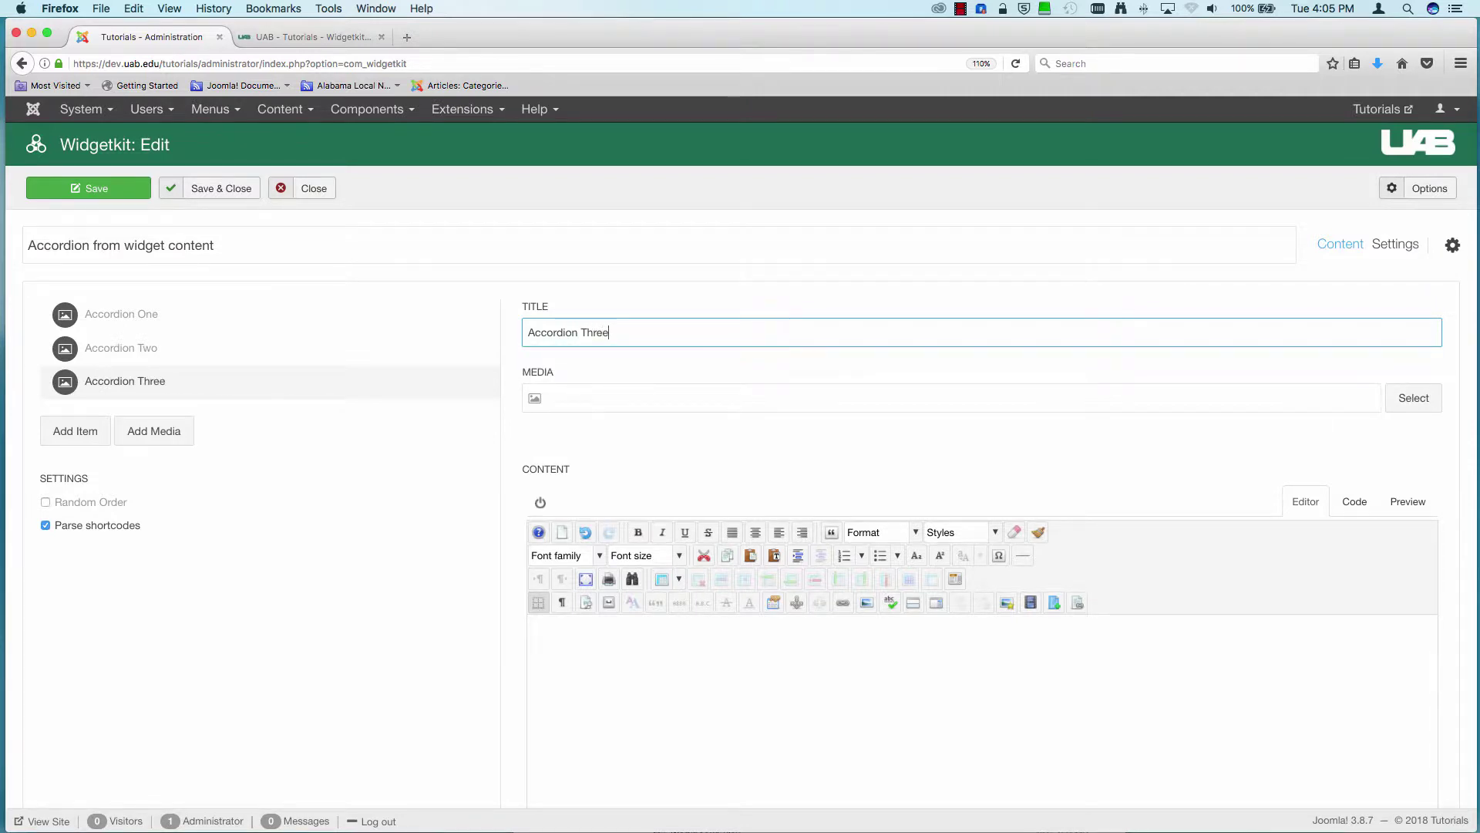
{"action": "left_click", "coordinate": [654, 636]}
{"action": "type", "text": "Co"}
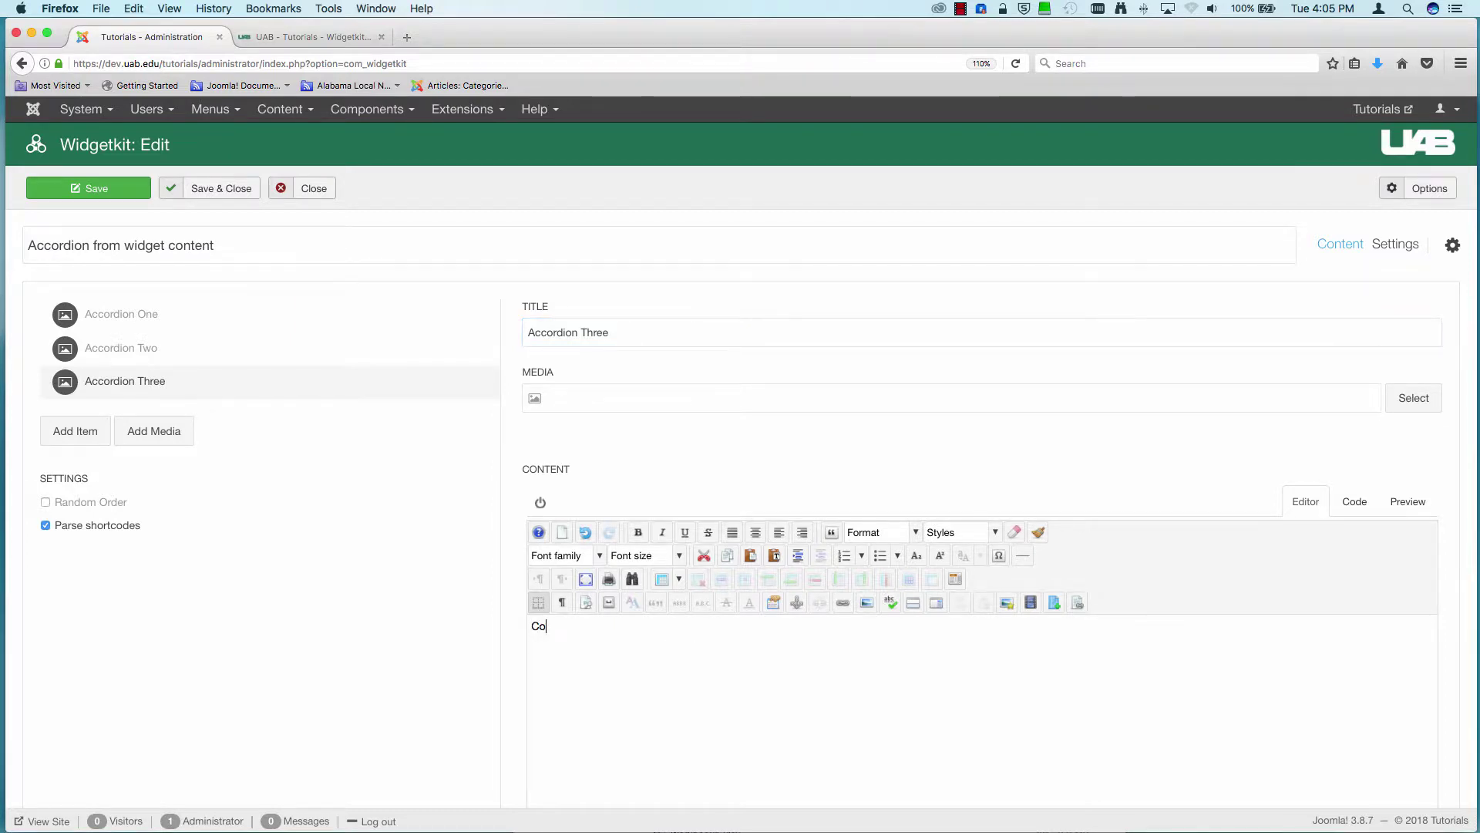
{"action": "type", "text": "ntent "}
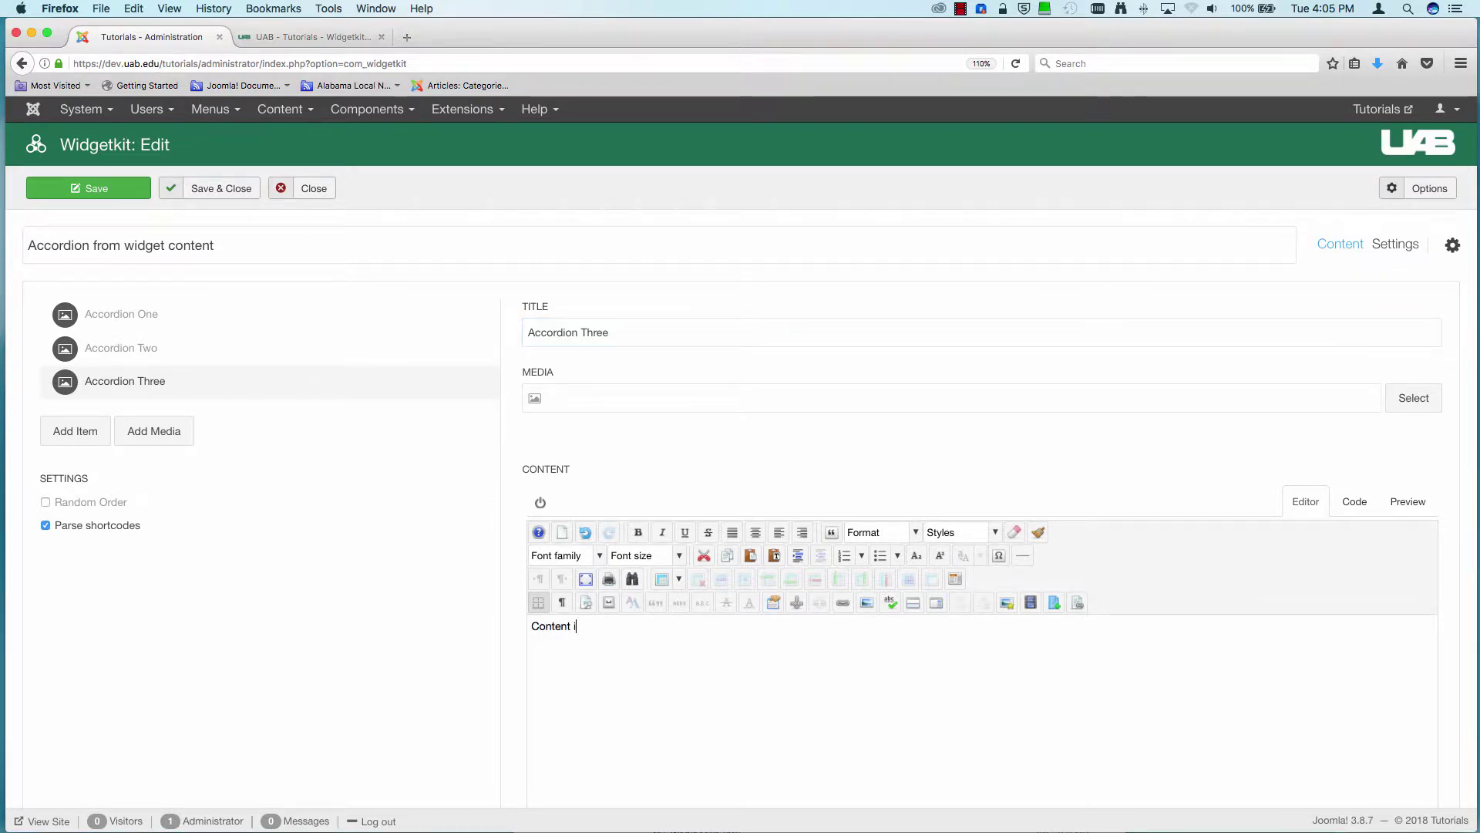
{"action": "type", "text": "is here. "}
{"action": "type", "text": "Last e"}
{"action": "type", "text": "xample. "}
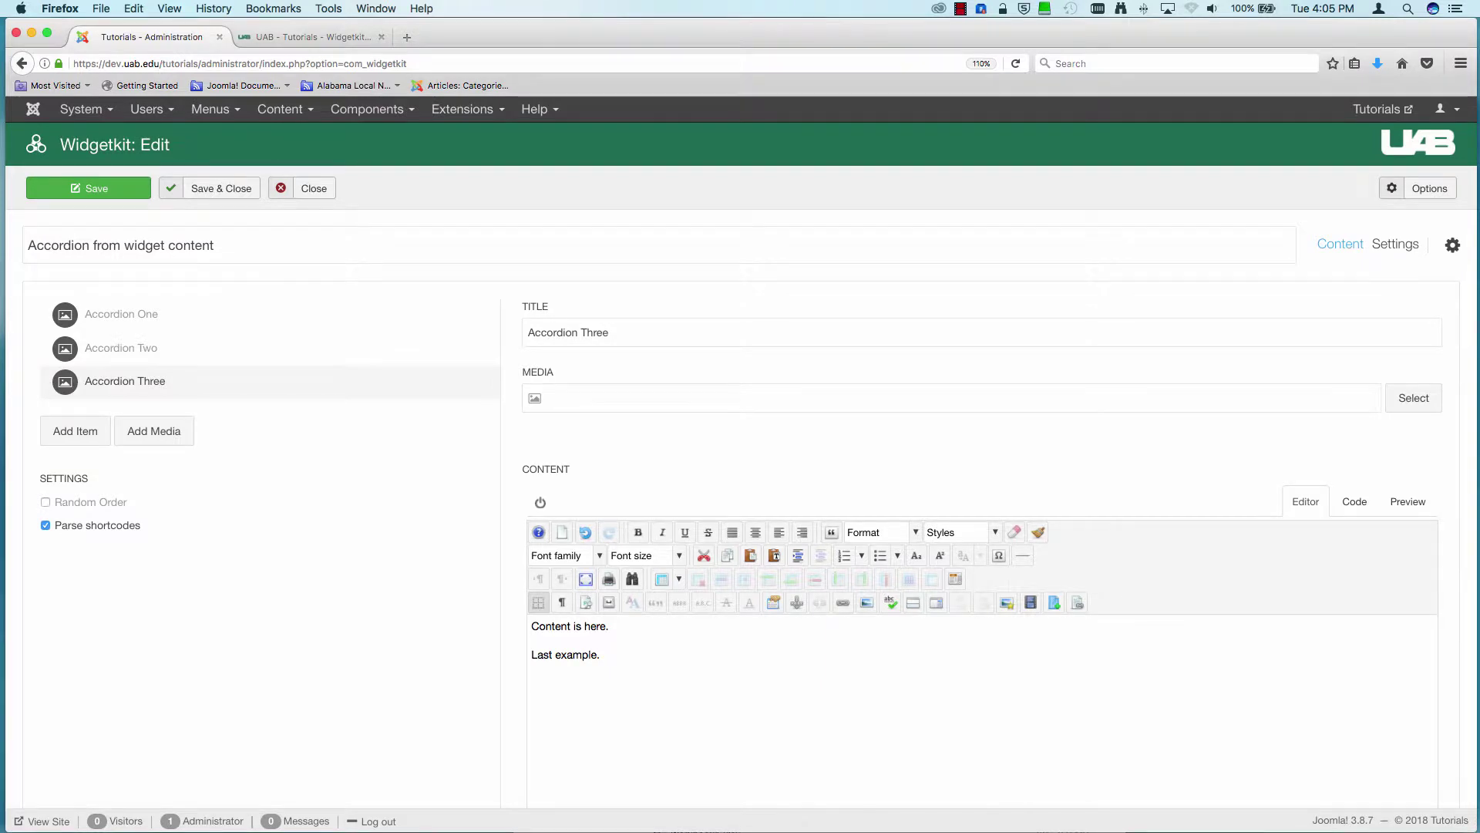
{"action": "type", "text": "Content. "}
{"action": "type", "text": "All done."}
Open the widget's Settings and display its Content options for title, content and social buttons.
{"action": "left_click", "coordinate": [1396, 246]}
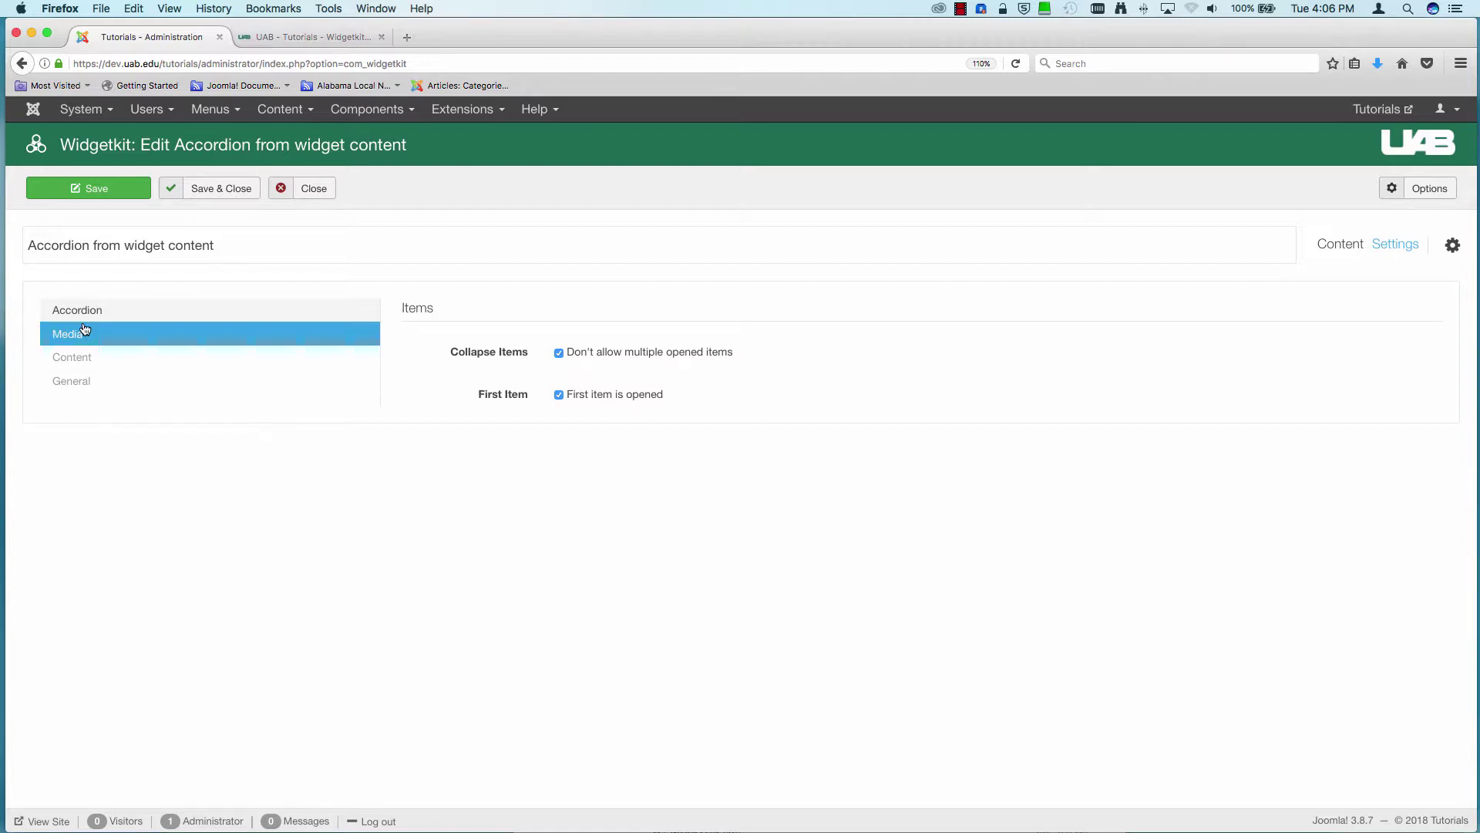
{"action": "left_click", "coordinate": [73, 359]}
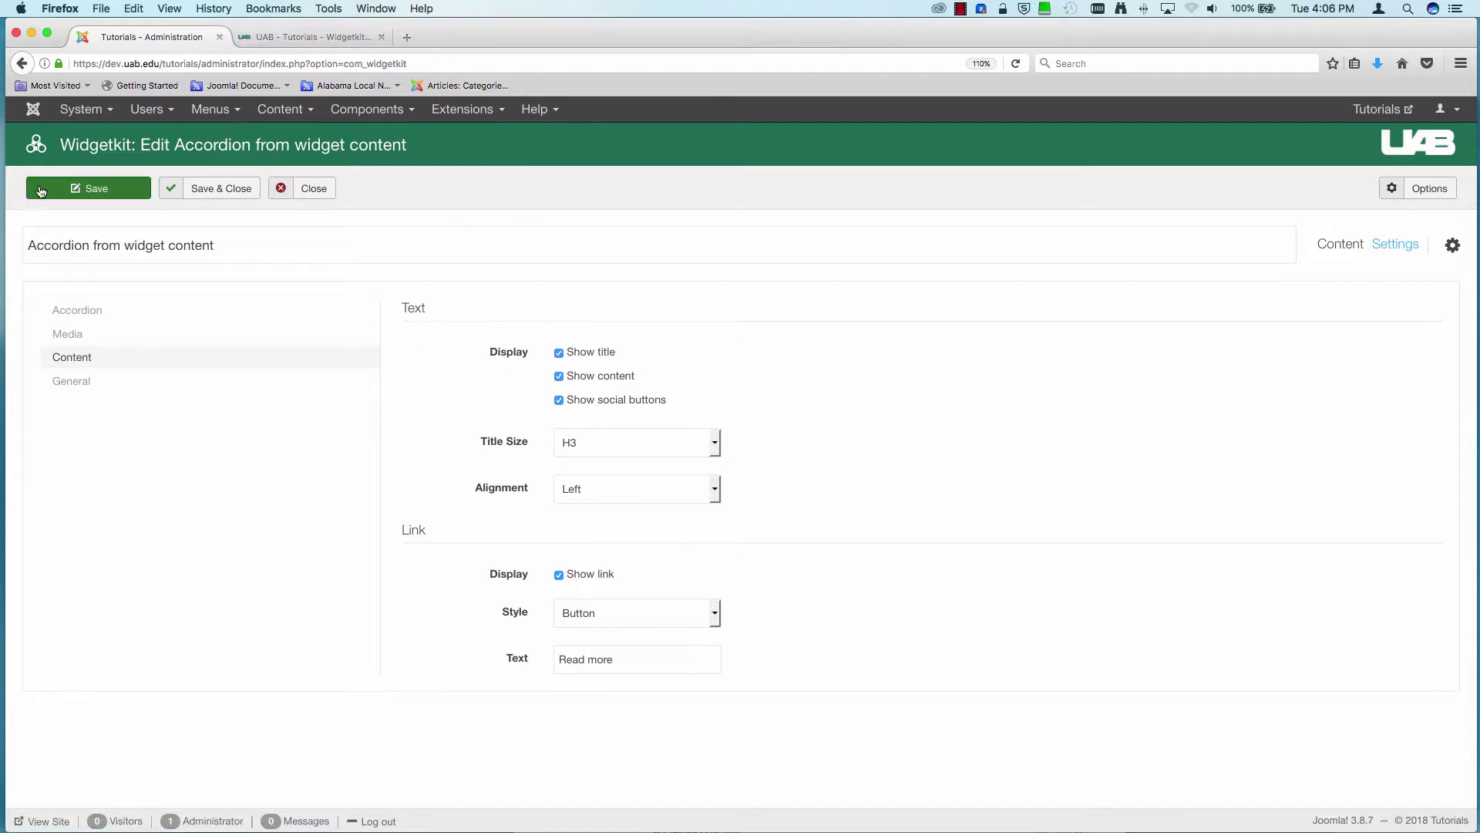
Save the accordion widget with social buttons turned off and start a new article.
{"action": "left_click", "coordinate": [558, 351]}
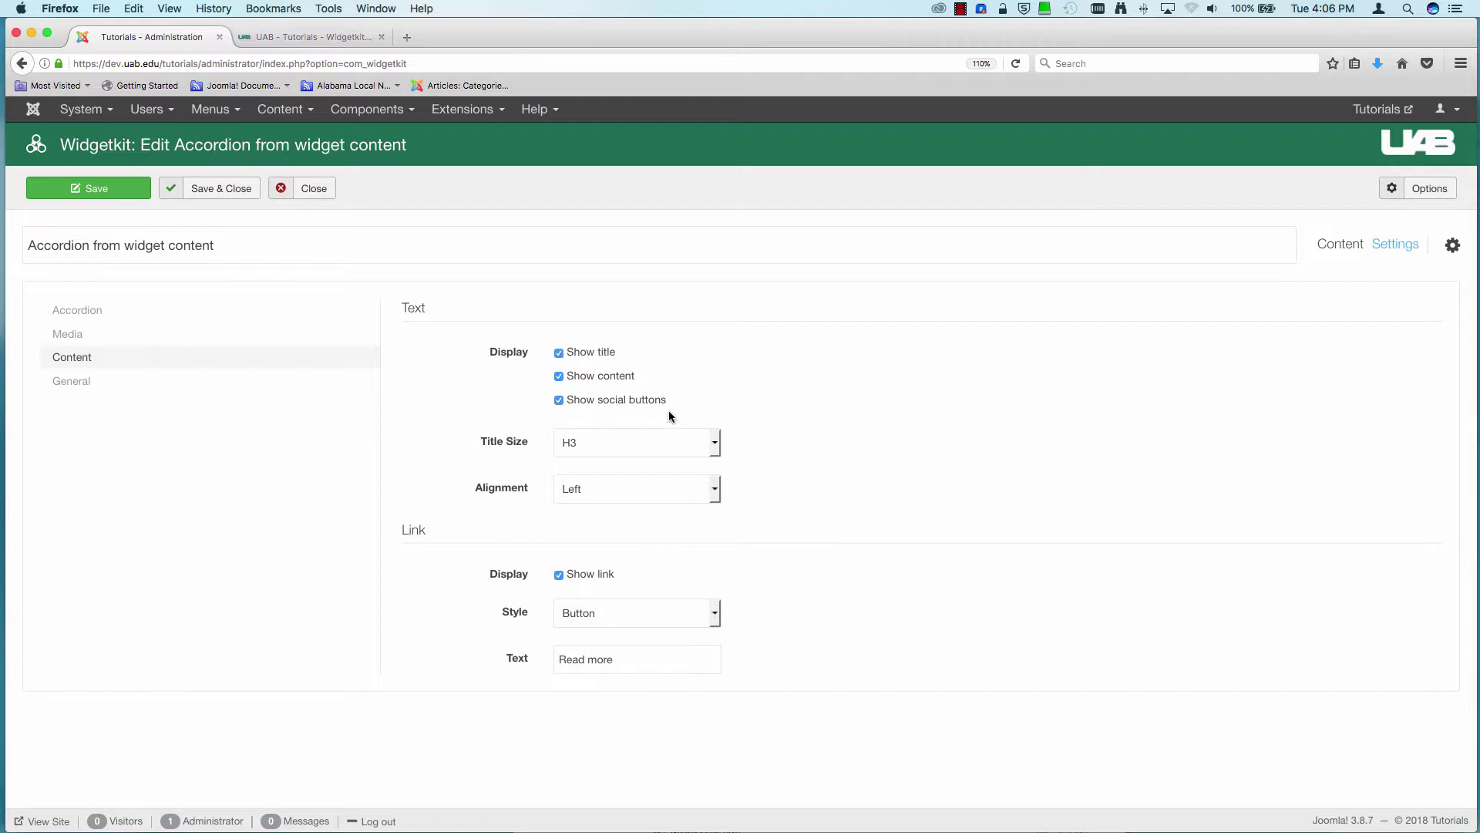
{"action": "left_click", "coordinate": [560, 400]}
{"action": "left_click", "coordinate": [223, 187]}
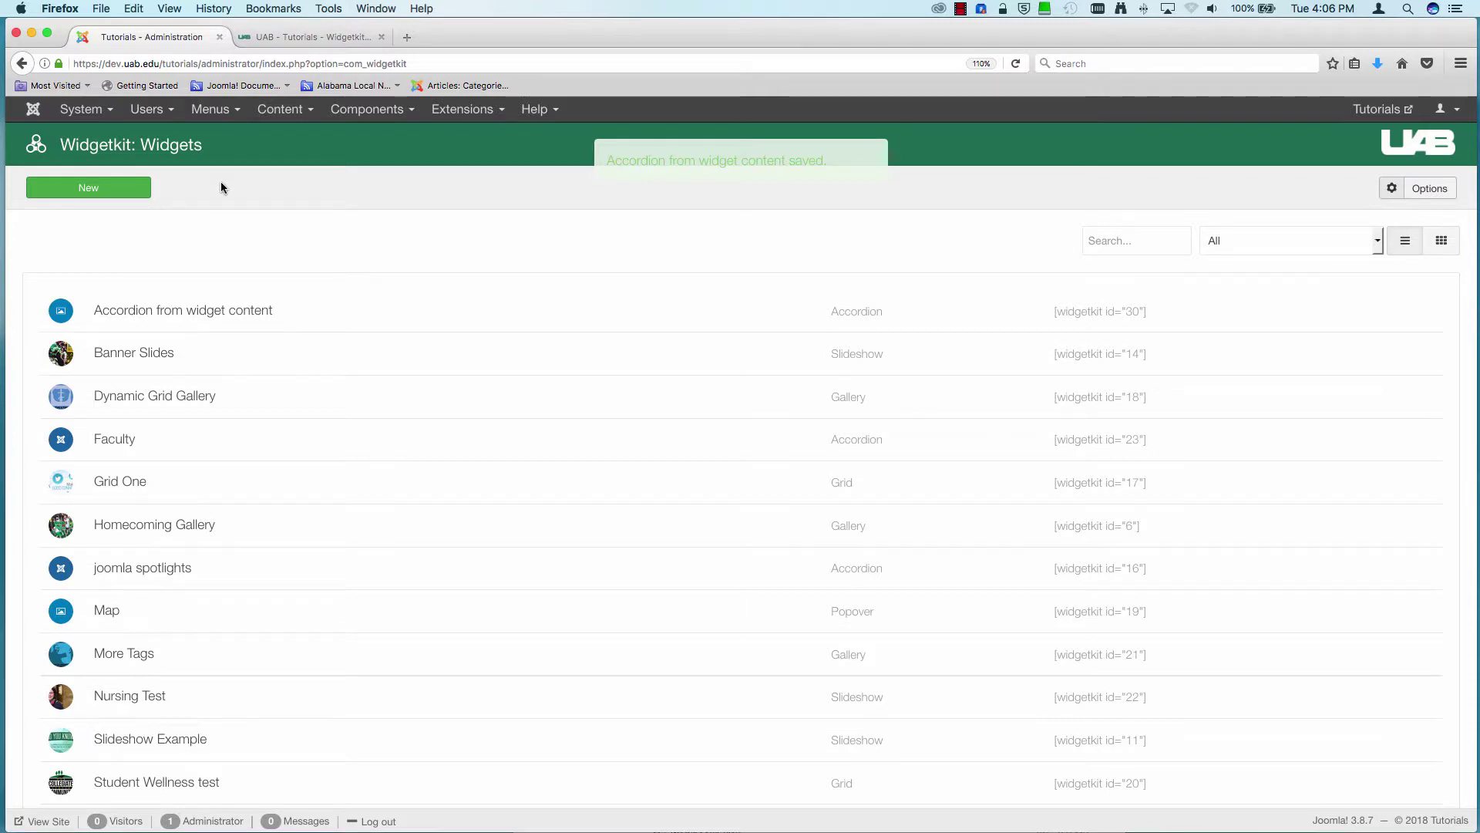
{"action": "left_click", "coordinate": [293, 109]}
{"action": "mouse_move", "coordinate": [285, 137]}
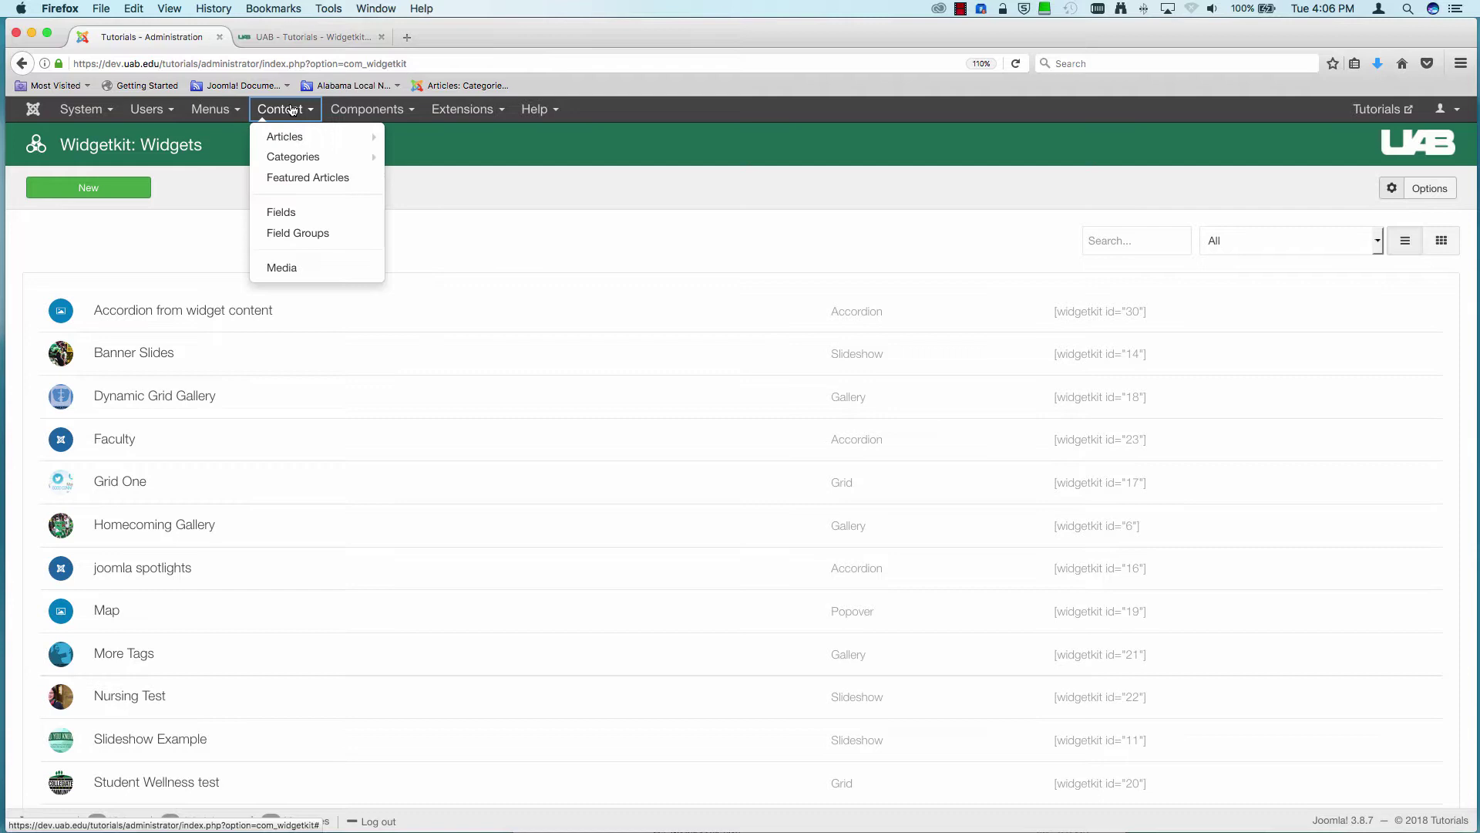
{"action": "left_click", "coordinate": [416, 141]}
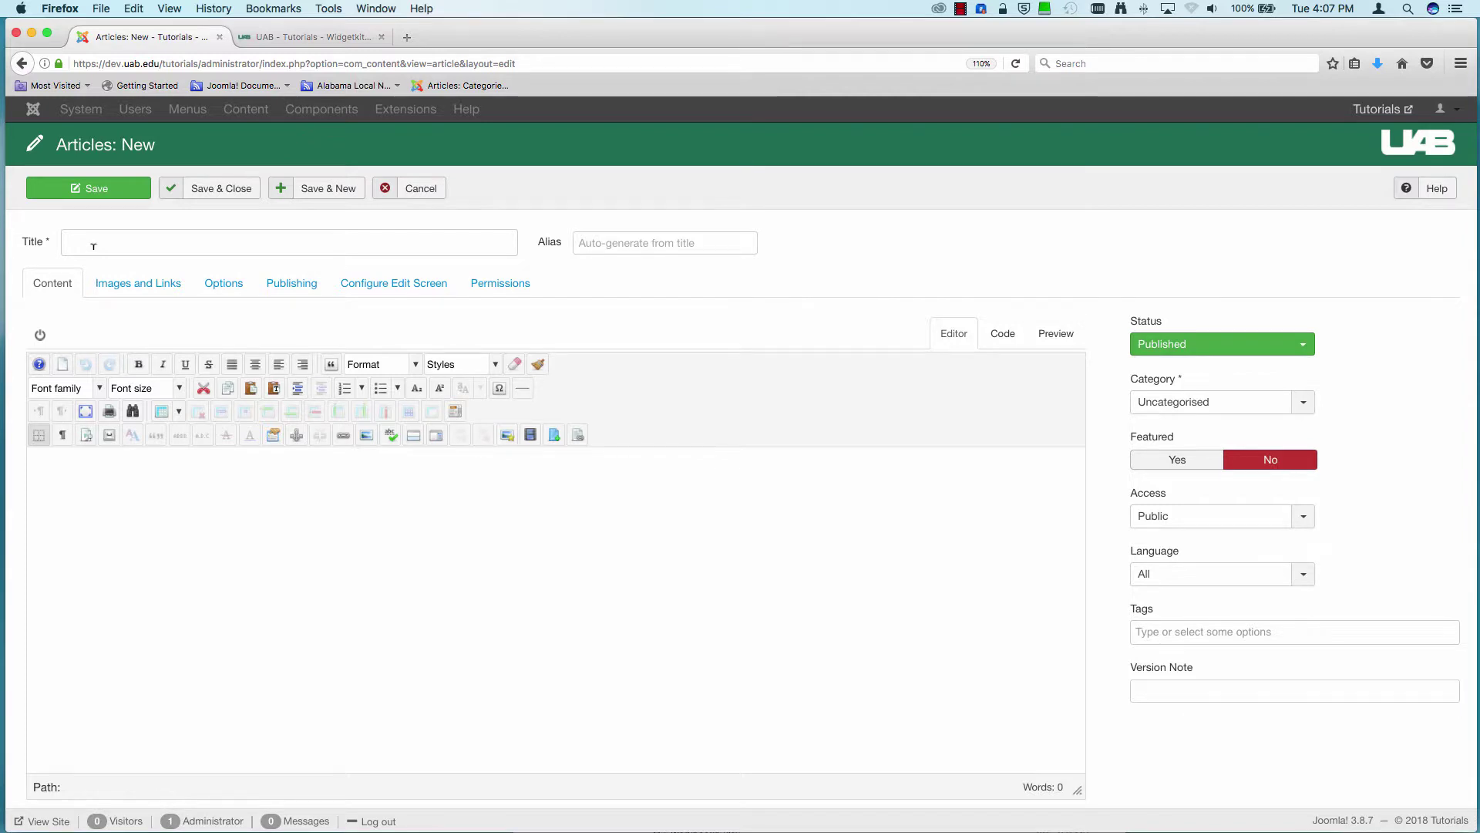
Title the new article 'Accordions from Widget Content'.
{"action": "left_click", "coordinate": [94, 246]}
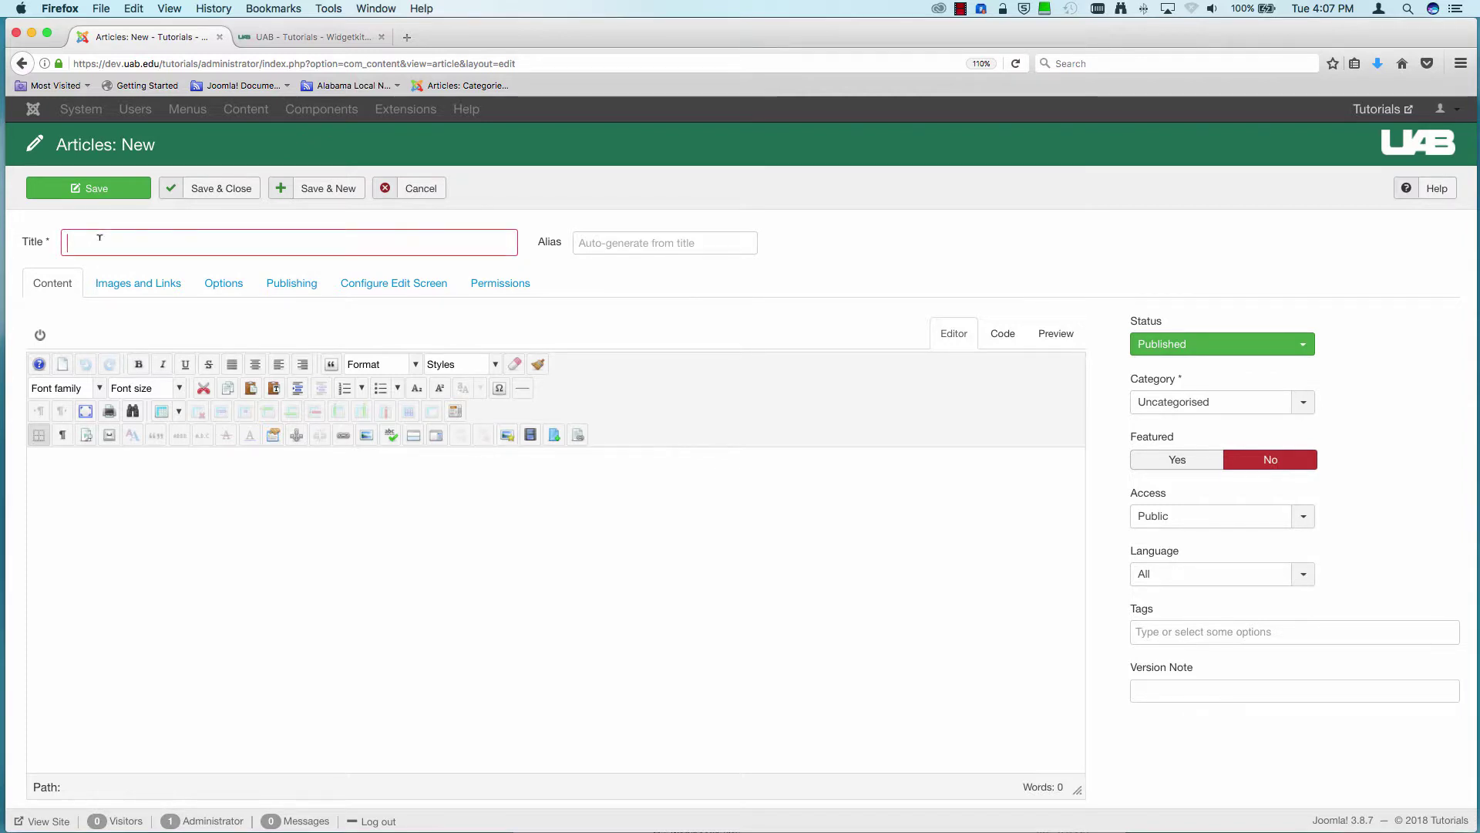
{"action": "type", "text": "Ac"}
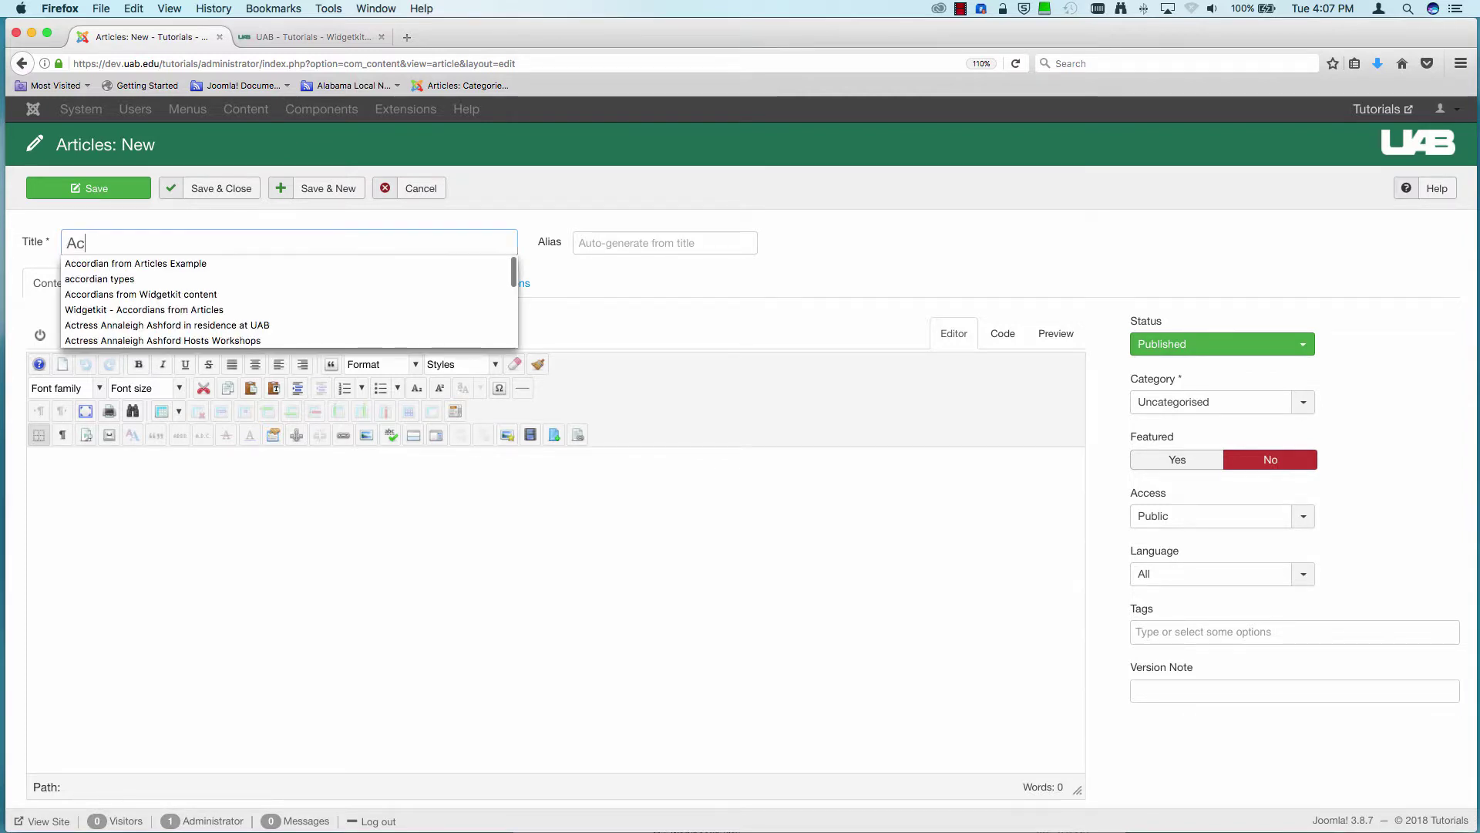
{"action": "type", "text": "cordions "}
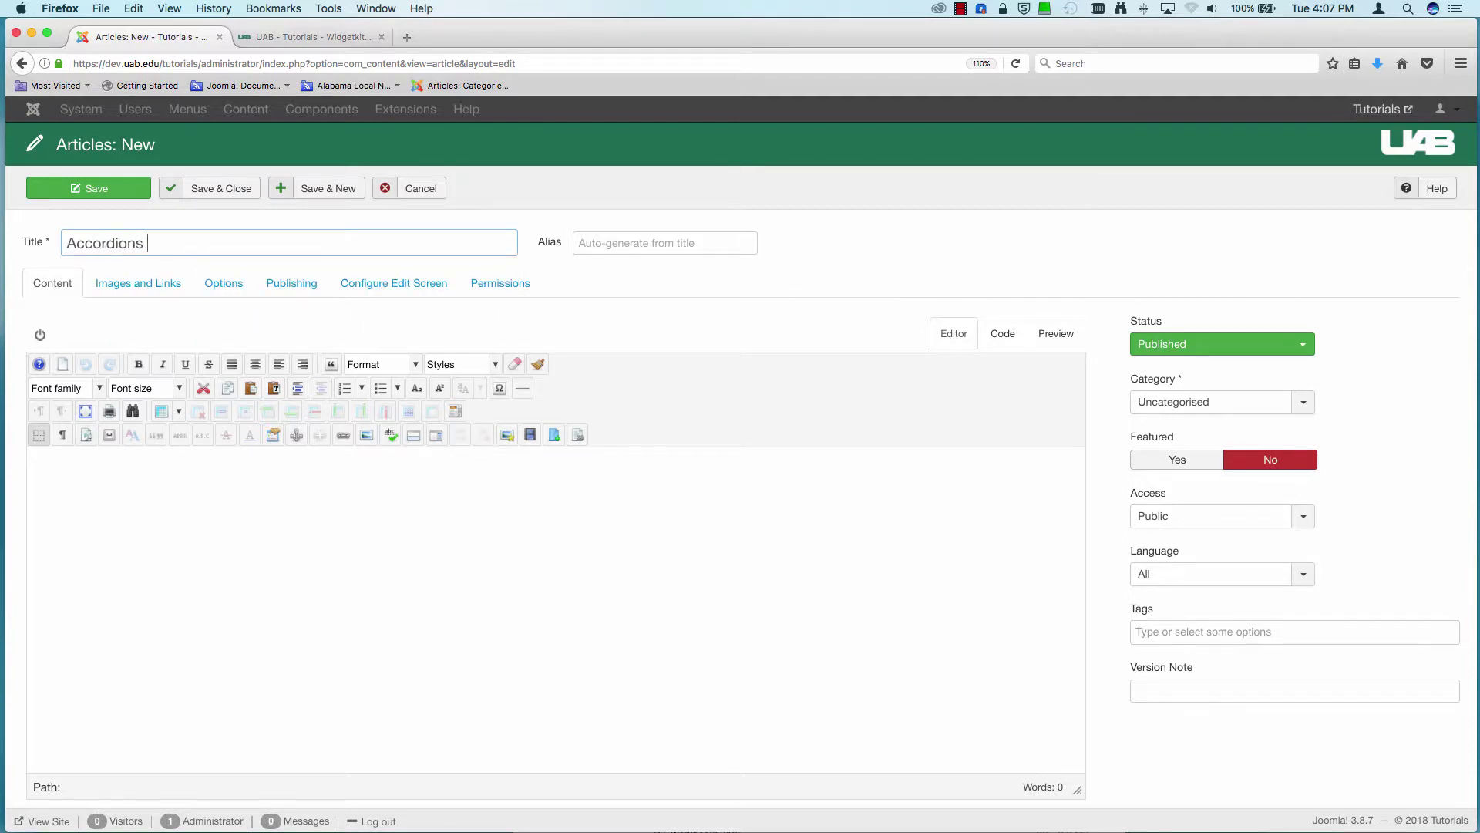
{"action": "type", "text": "from "}
{"action": "type", "text": "Widget "}
{"action": "type", "text": "Content"}
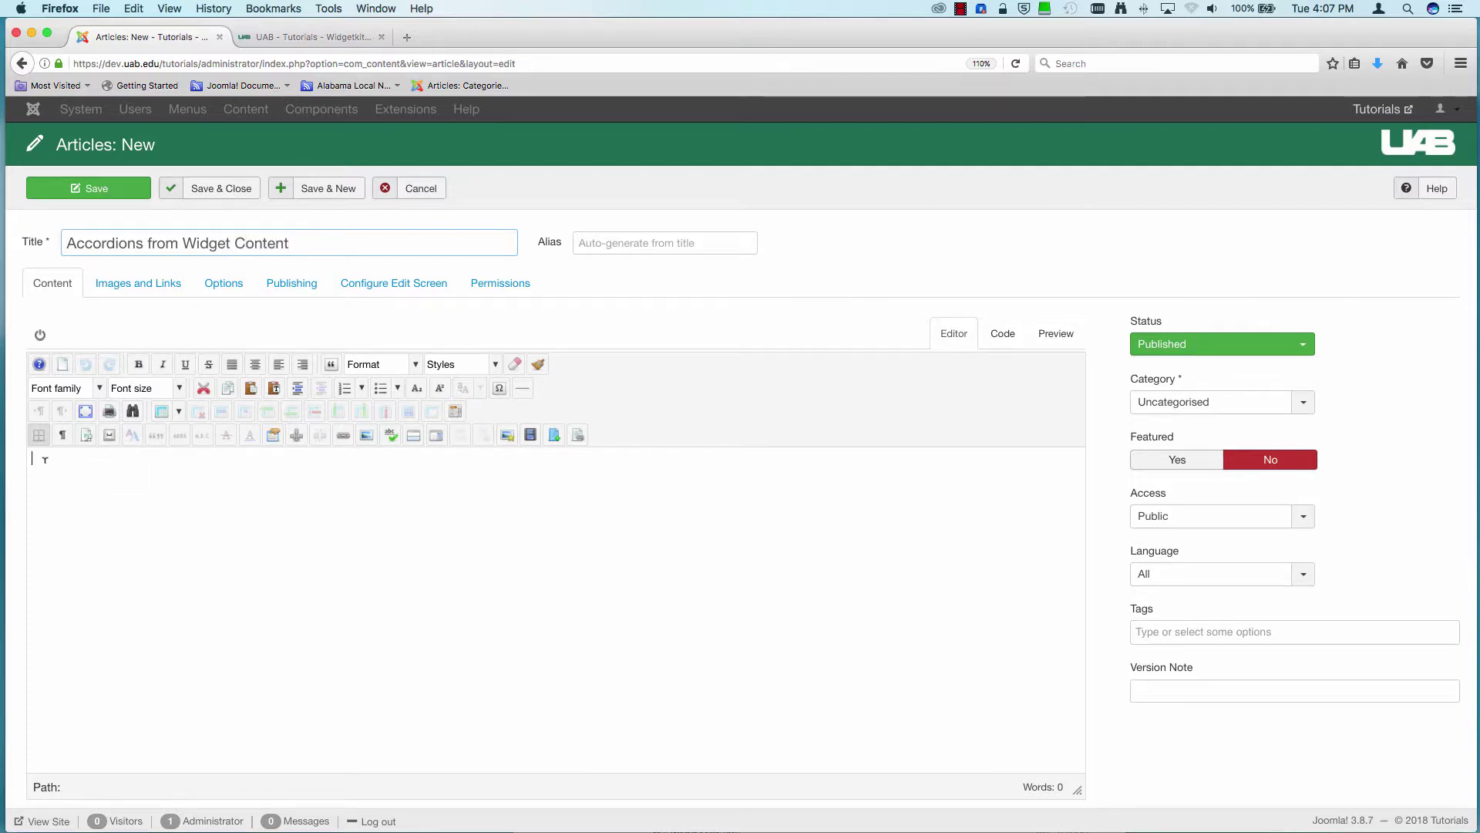
{"action": "scroll", "coordinate": [345, 536], "scroll_direction": "down", "scroll_amount": 1}
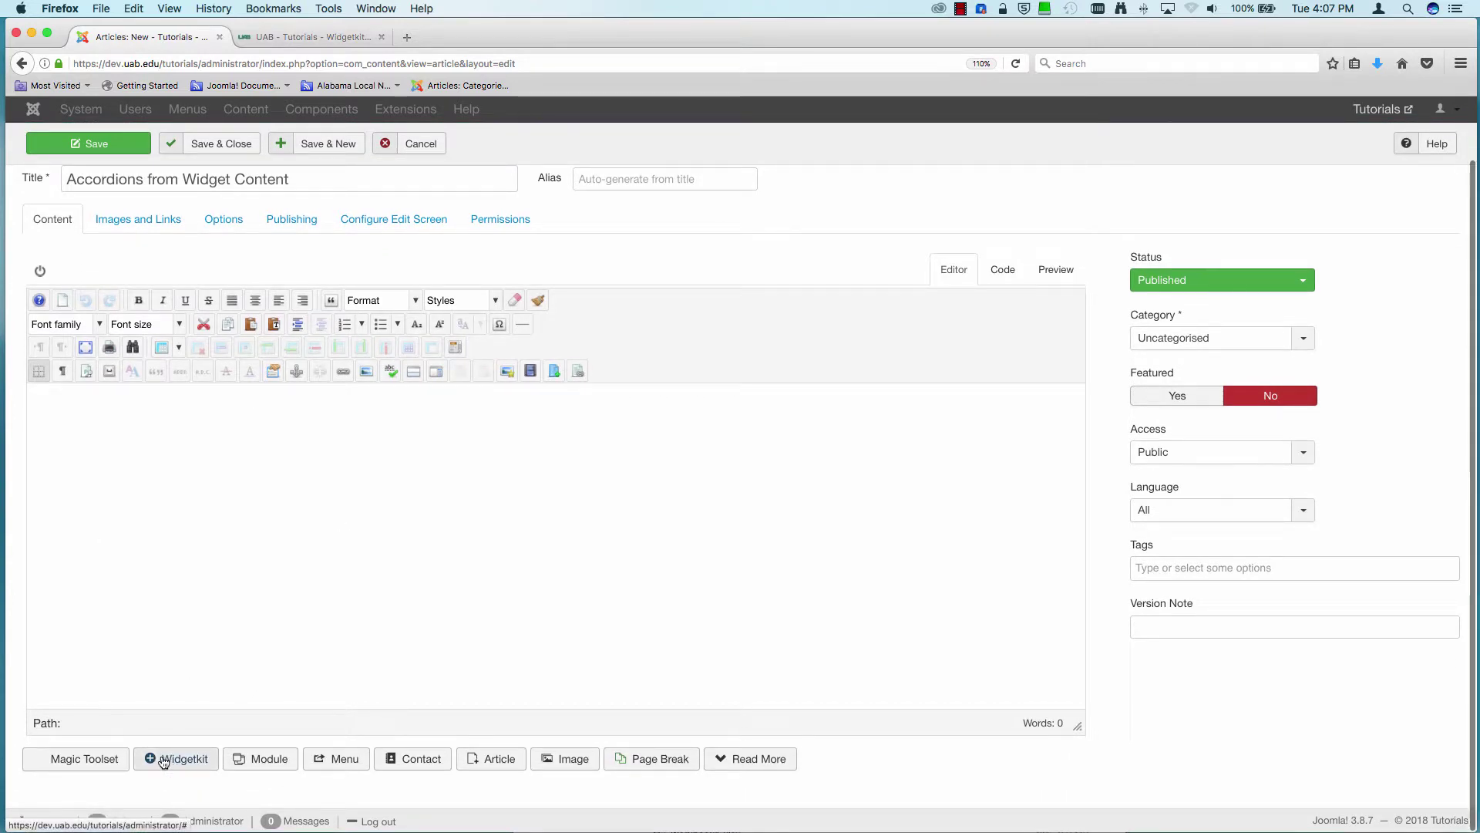
Embed the Widgetkit shortcode for 'Accordion from widget content' (id 30) in the article body.
{"action": "left_click", "coordinate": [164, 762]}
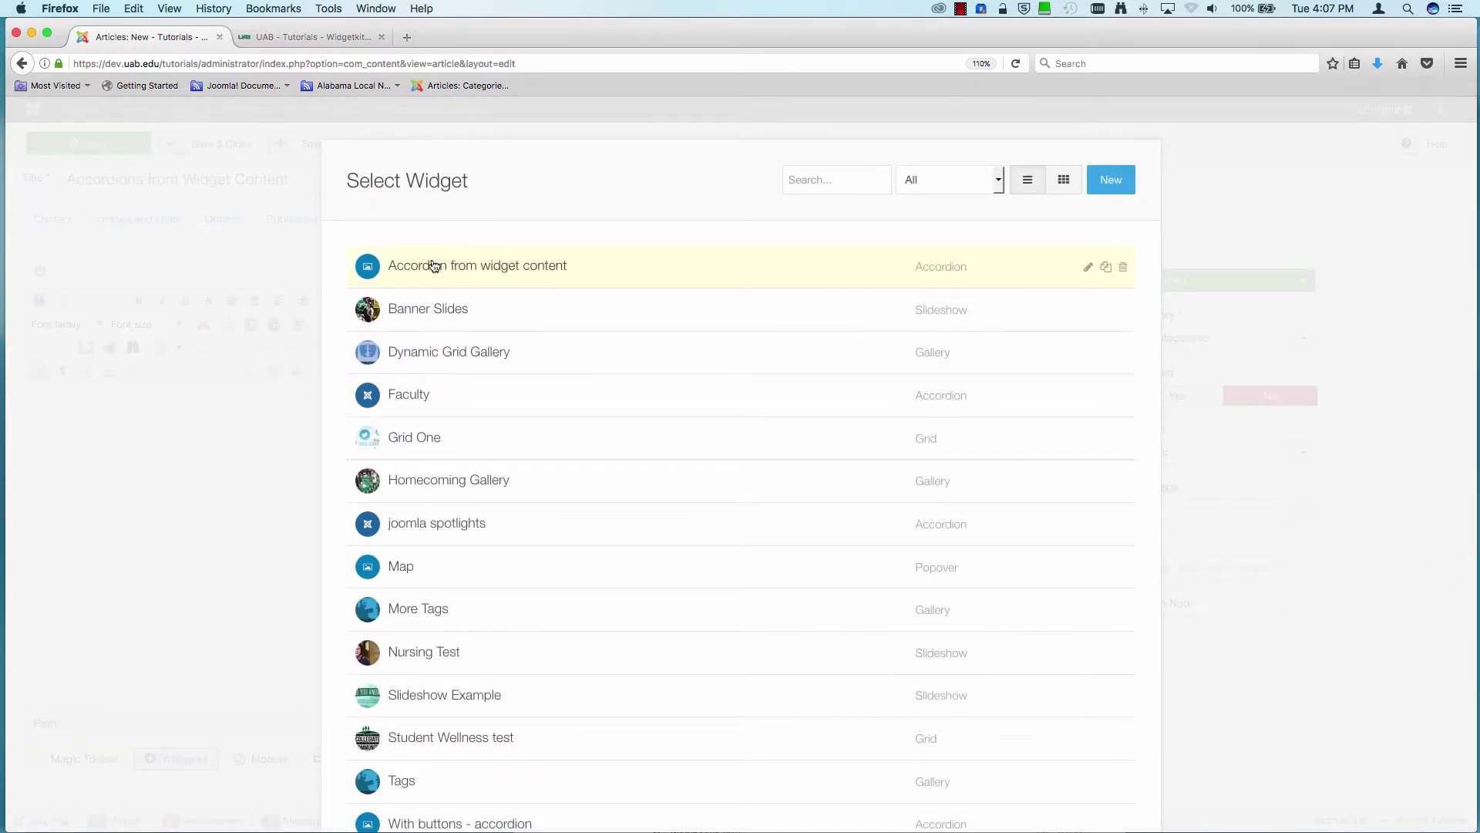
{"action": "mouse_move", "coordinate": [444, 267]}
{"action": "left_click", "coordinate": [449, 266]}
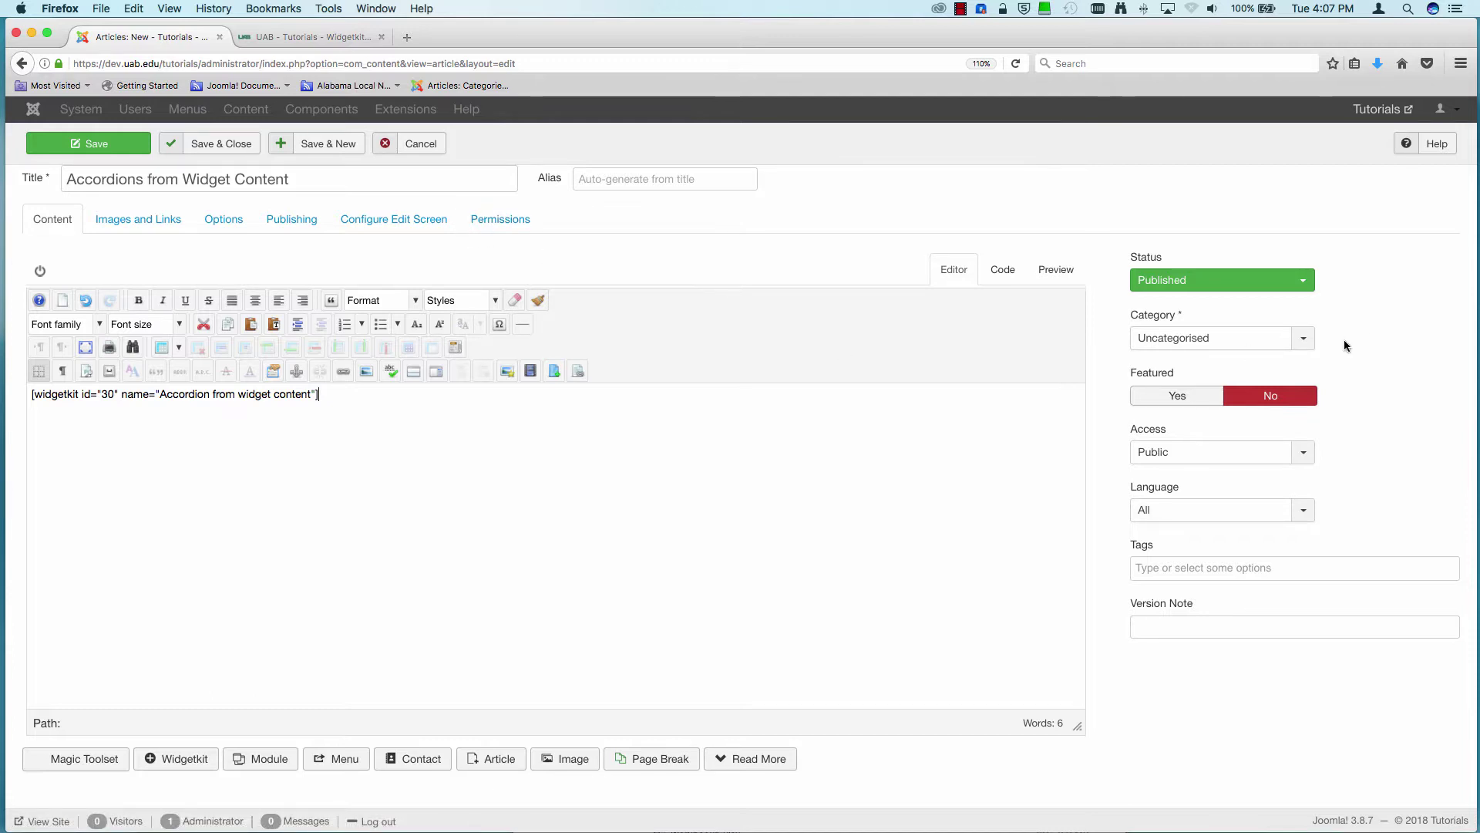
{"action": "left_click", "coordinate": [1304, 339]}
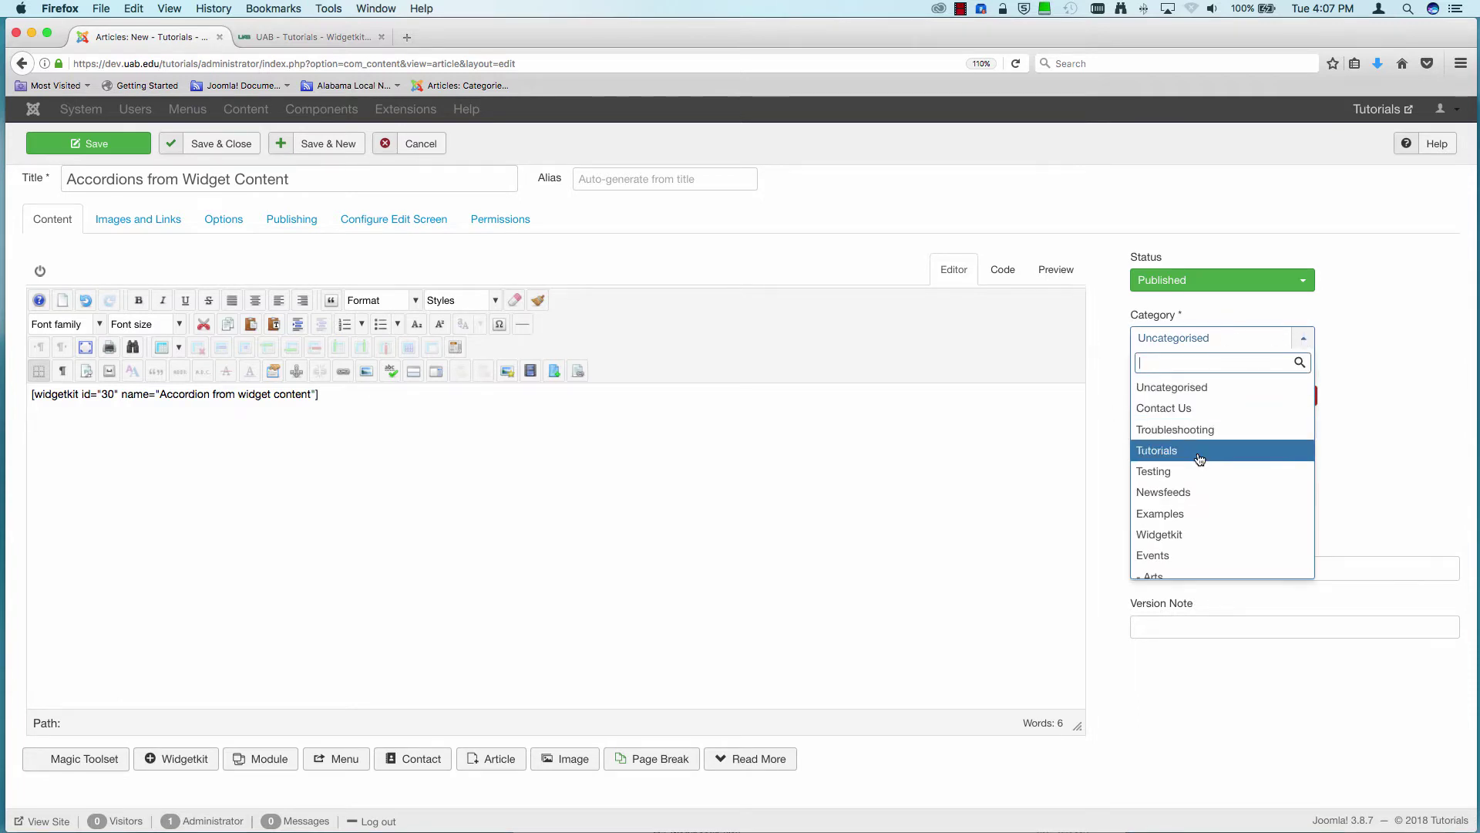
{"action": "scroll", "coordinate": [1222, 549], "scroll_direction": "down", "scroll_amount": 3}
File the article under the Widgetkit Tutorials category and save it.
{"action": "left_click", "coordinate": [1206, 568]}
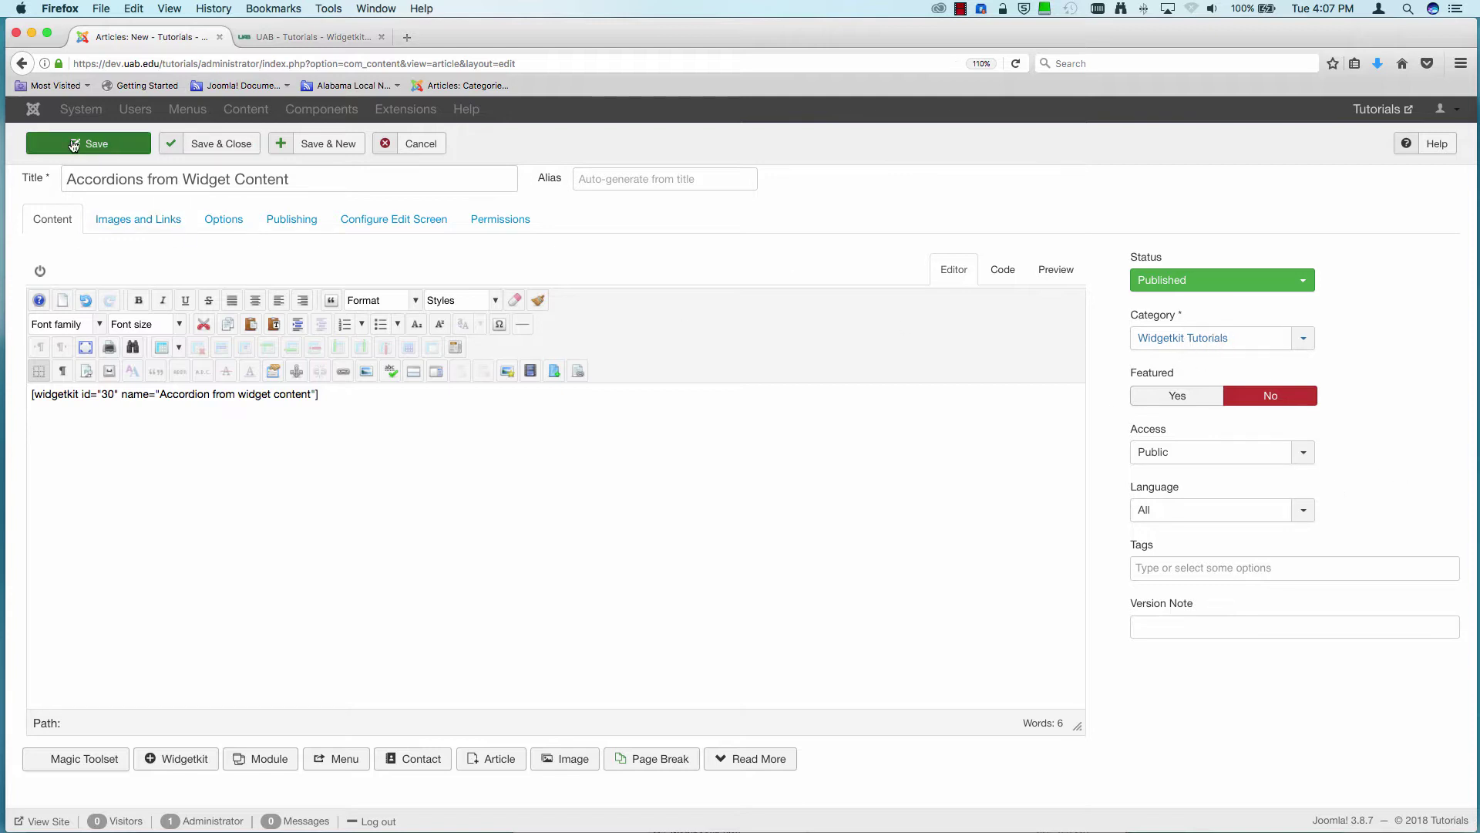
{"action": "left_click", "coordinate": [226, 144]}
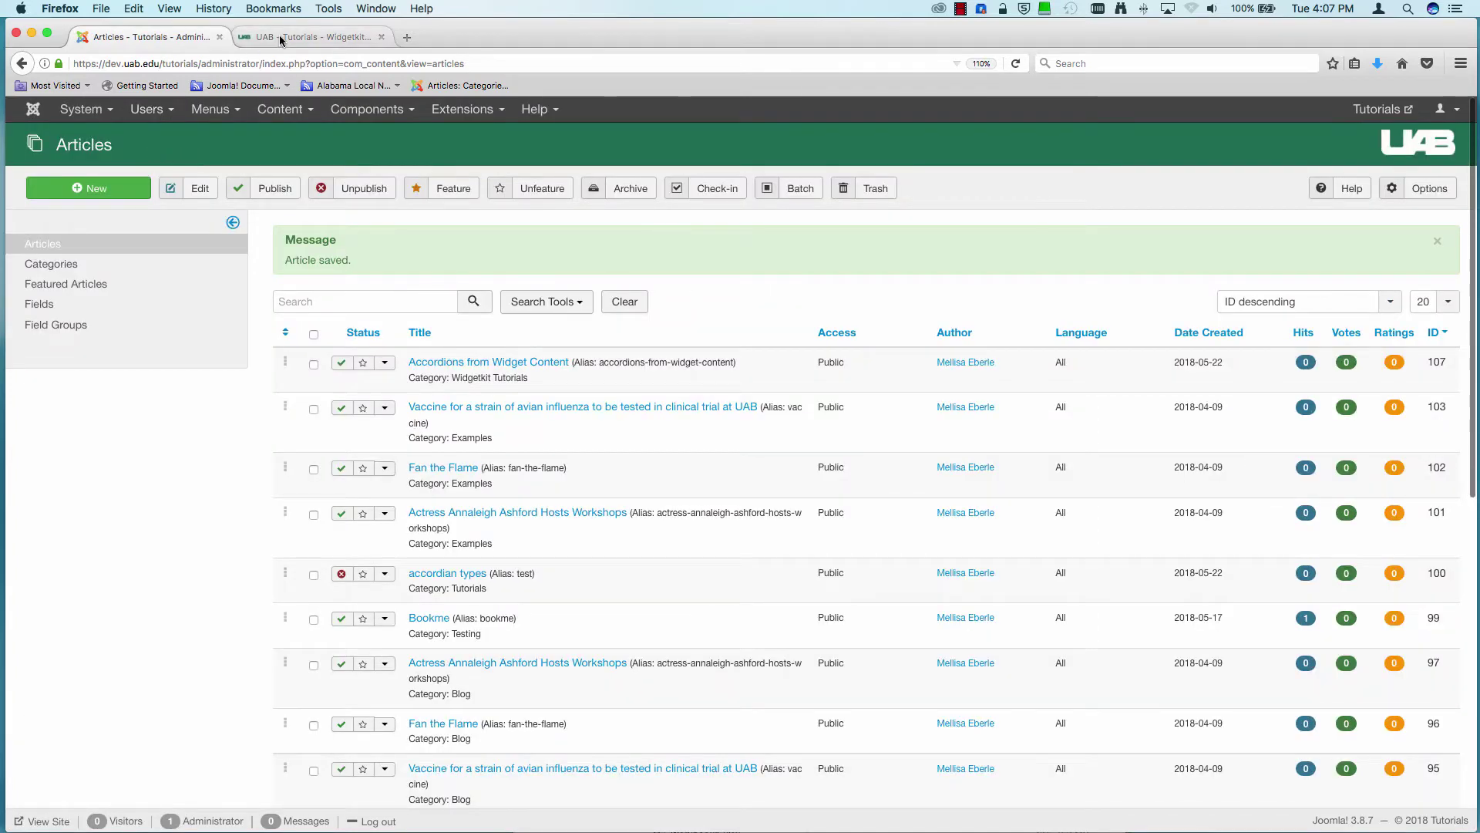
Reload the site page and expand Accordion Two, Three and One to check them.
{"action": "left_click", "coordinate": [370, 37]}
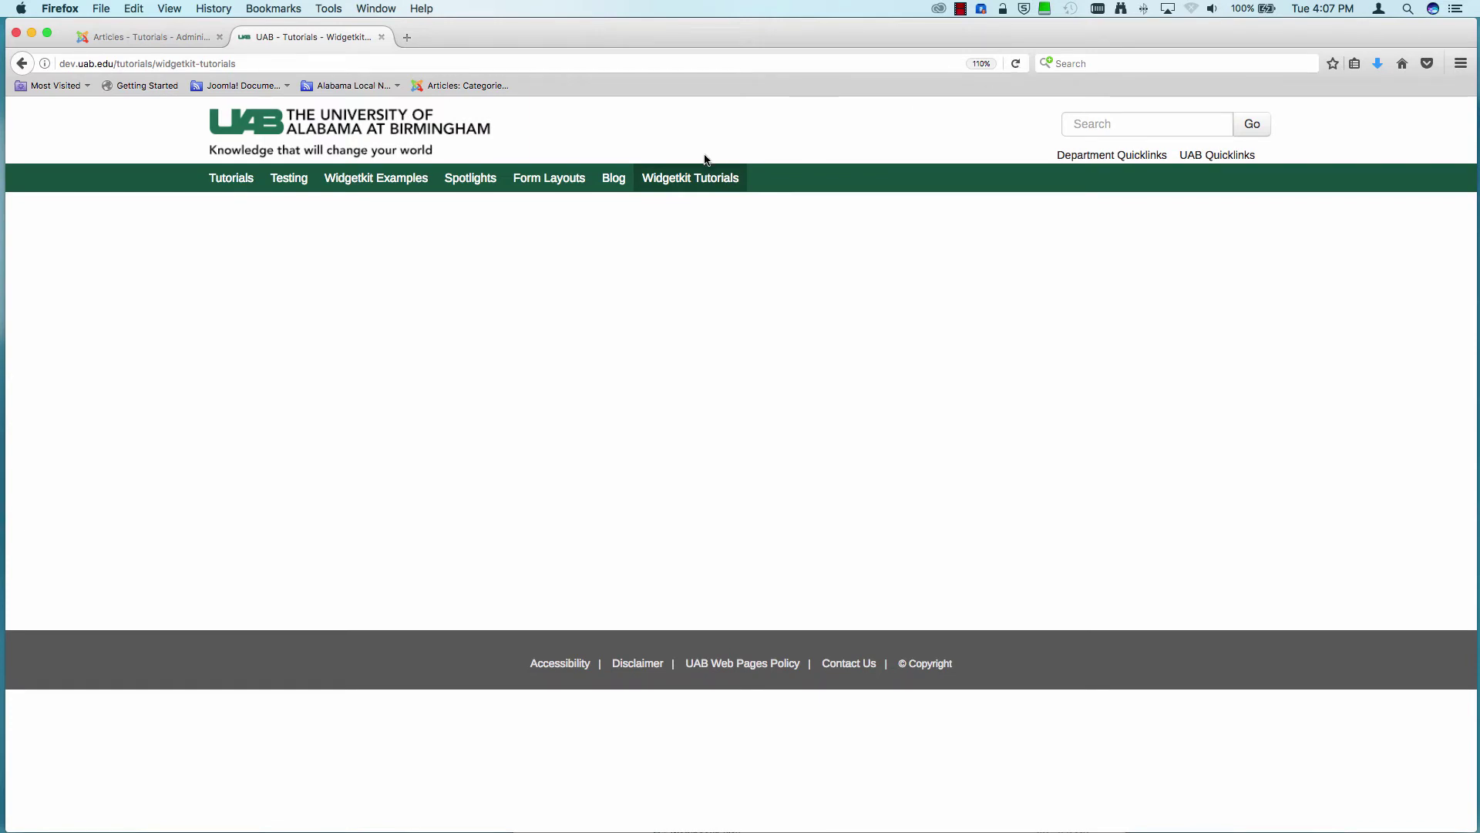
{"action": "left_click", "coordinate": [685, 182]}
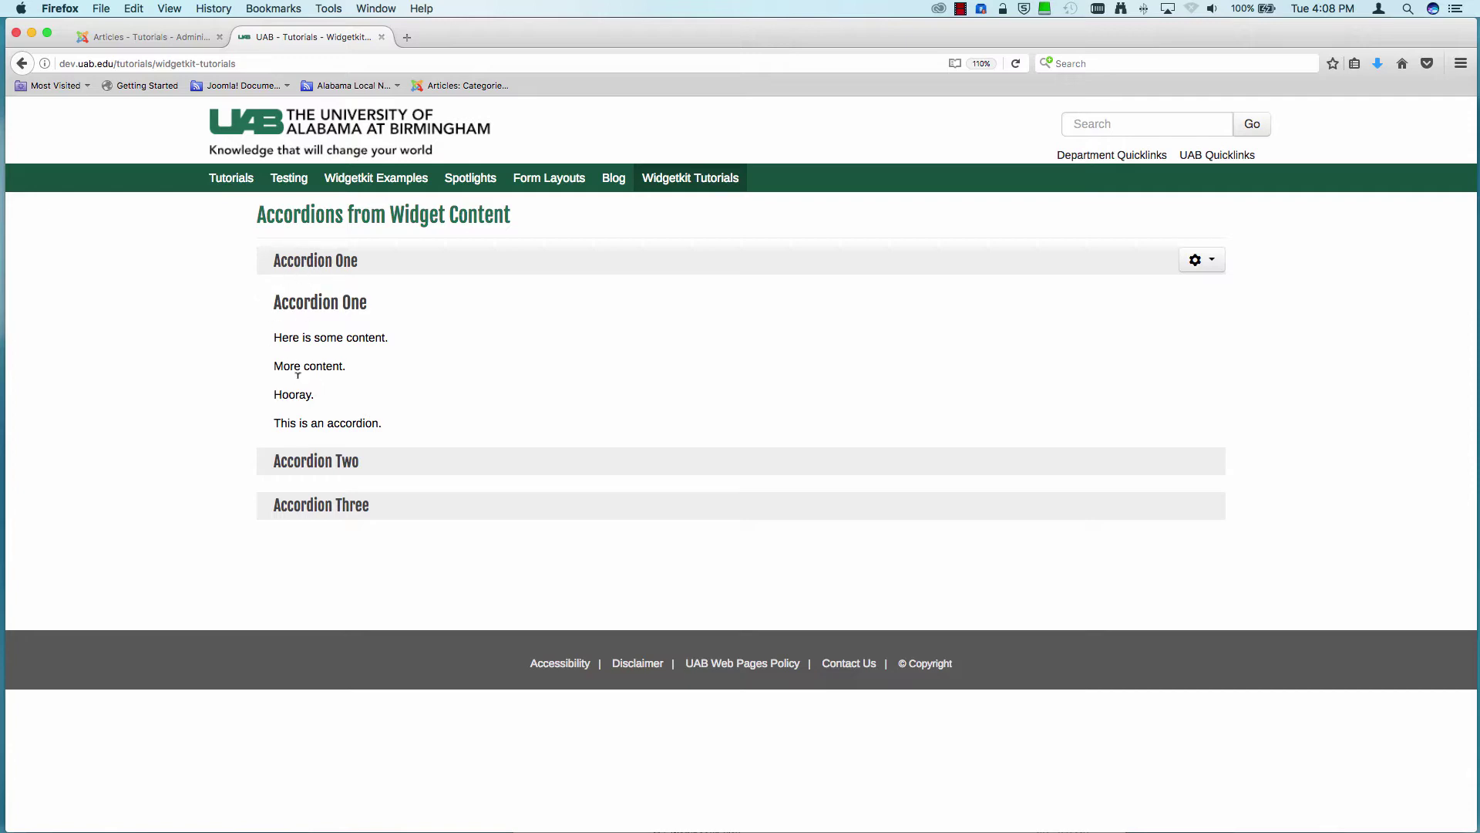
{"action": "left_click", "coordinate": [315, 463]}
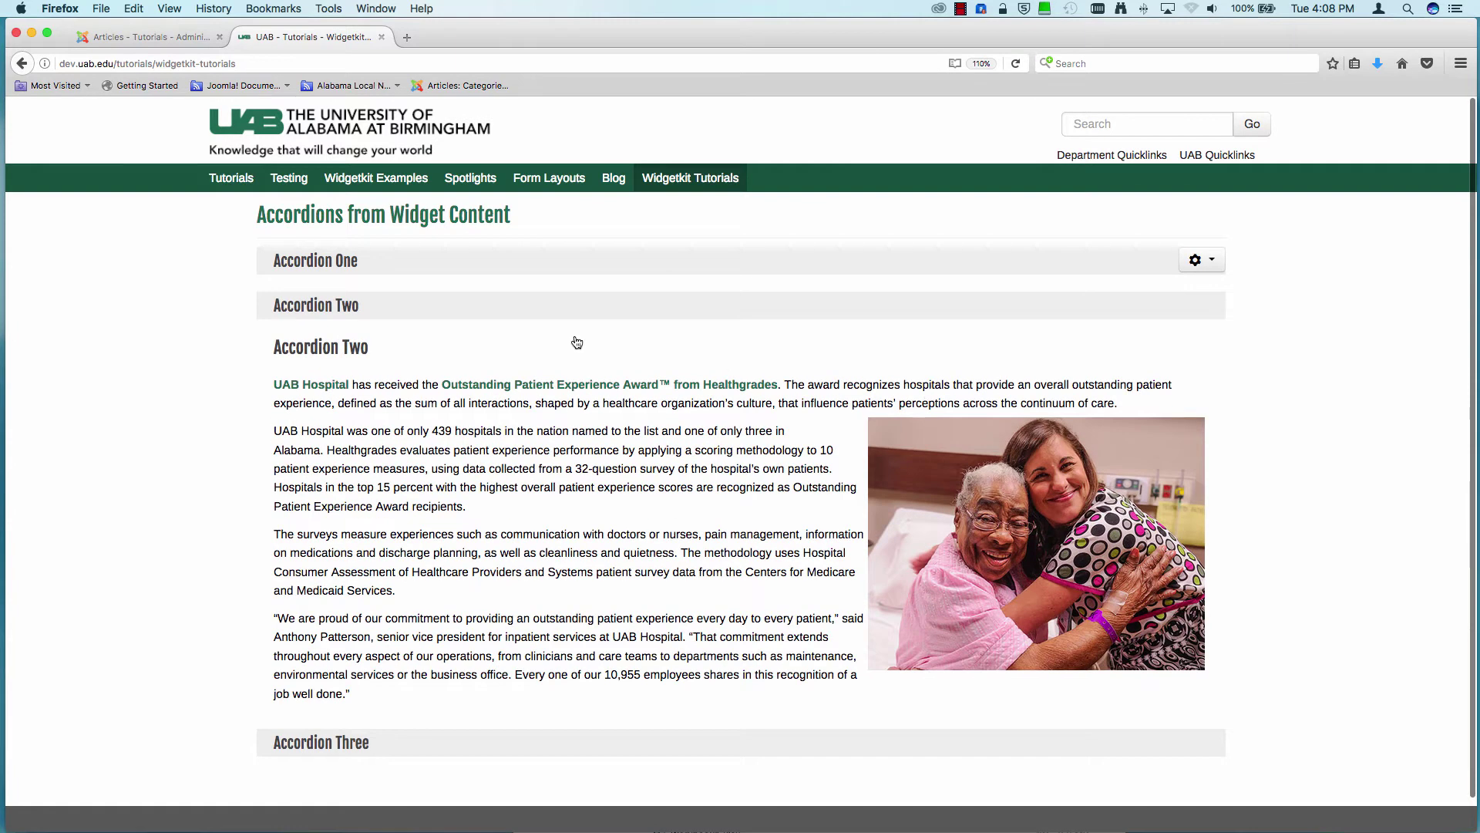
{"action": "left_click", "coordinate": [362, 741]}
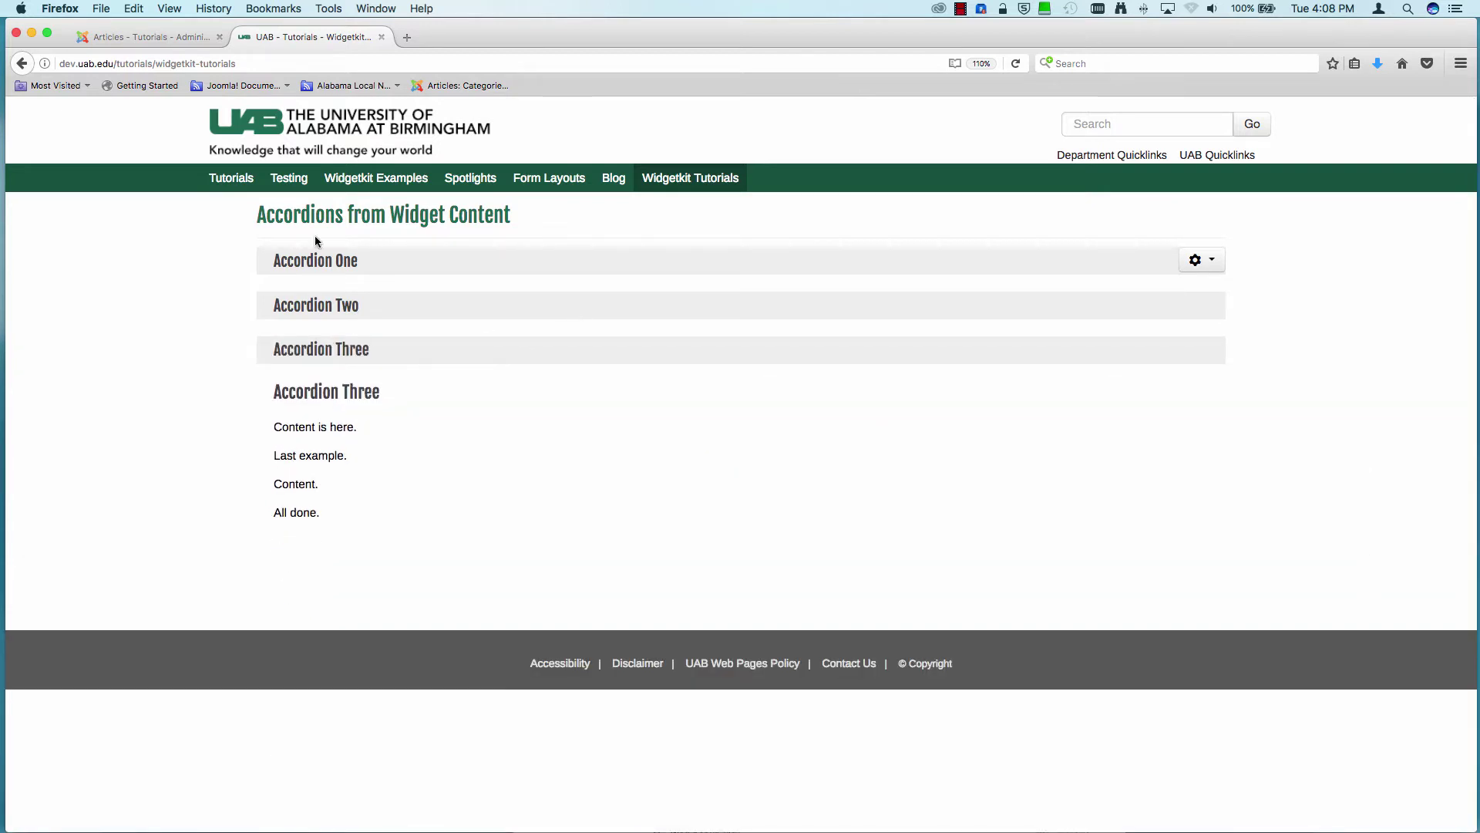
{"action": "left_click", "coordinate": [308, 260]}
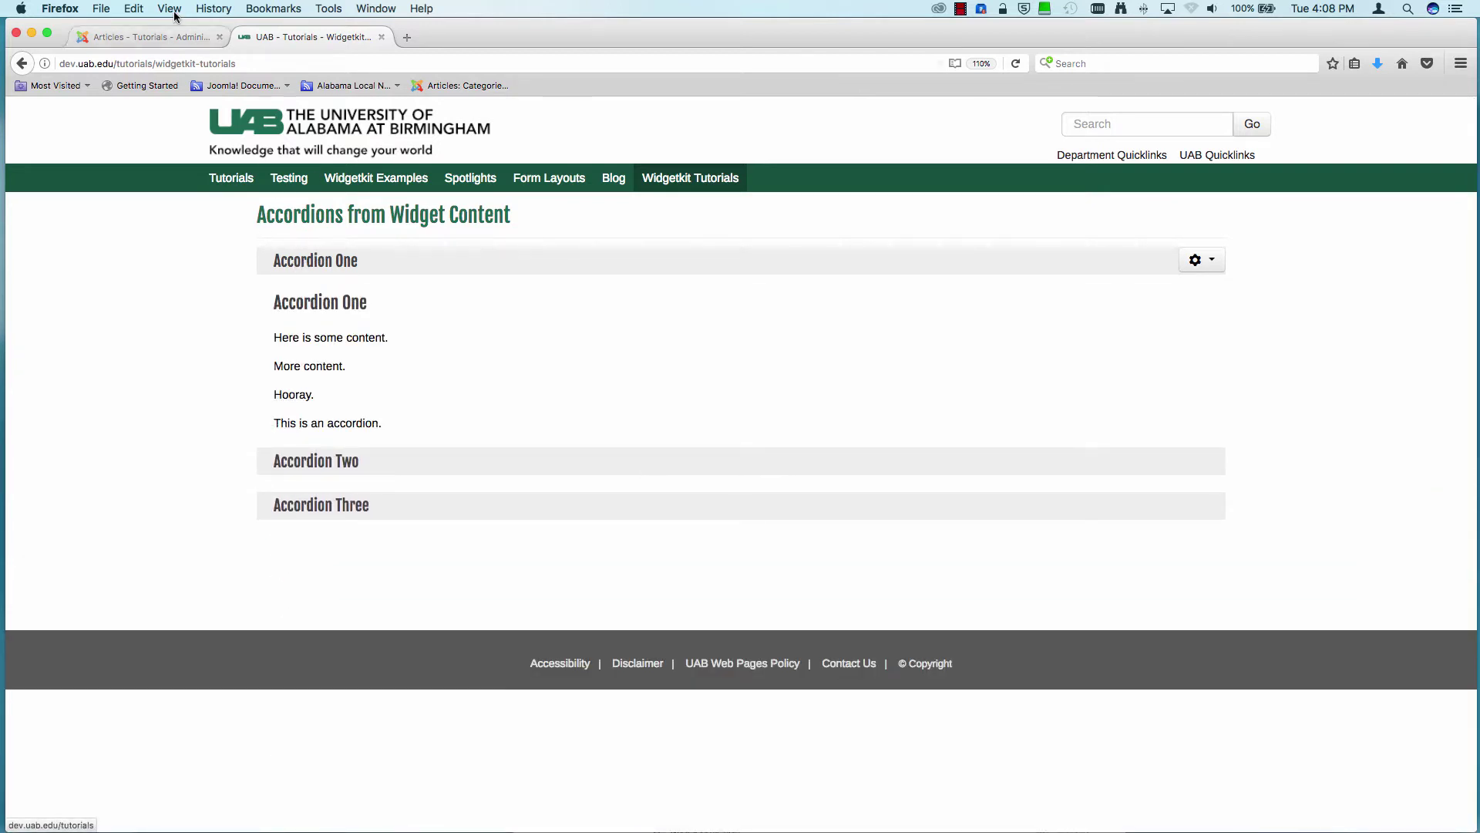
{"action": "left_click", "coordinate": [154, 39]}
Reopen the 'Accordion from widget content' widget from Components > Widgetkit and show its Settings.
{"action": "left_click", "coordinate": [382, 109]}
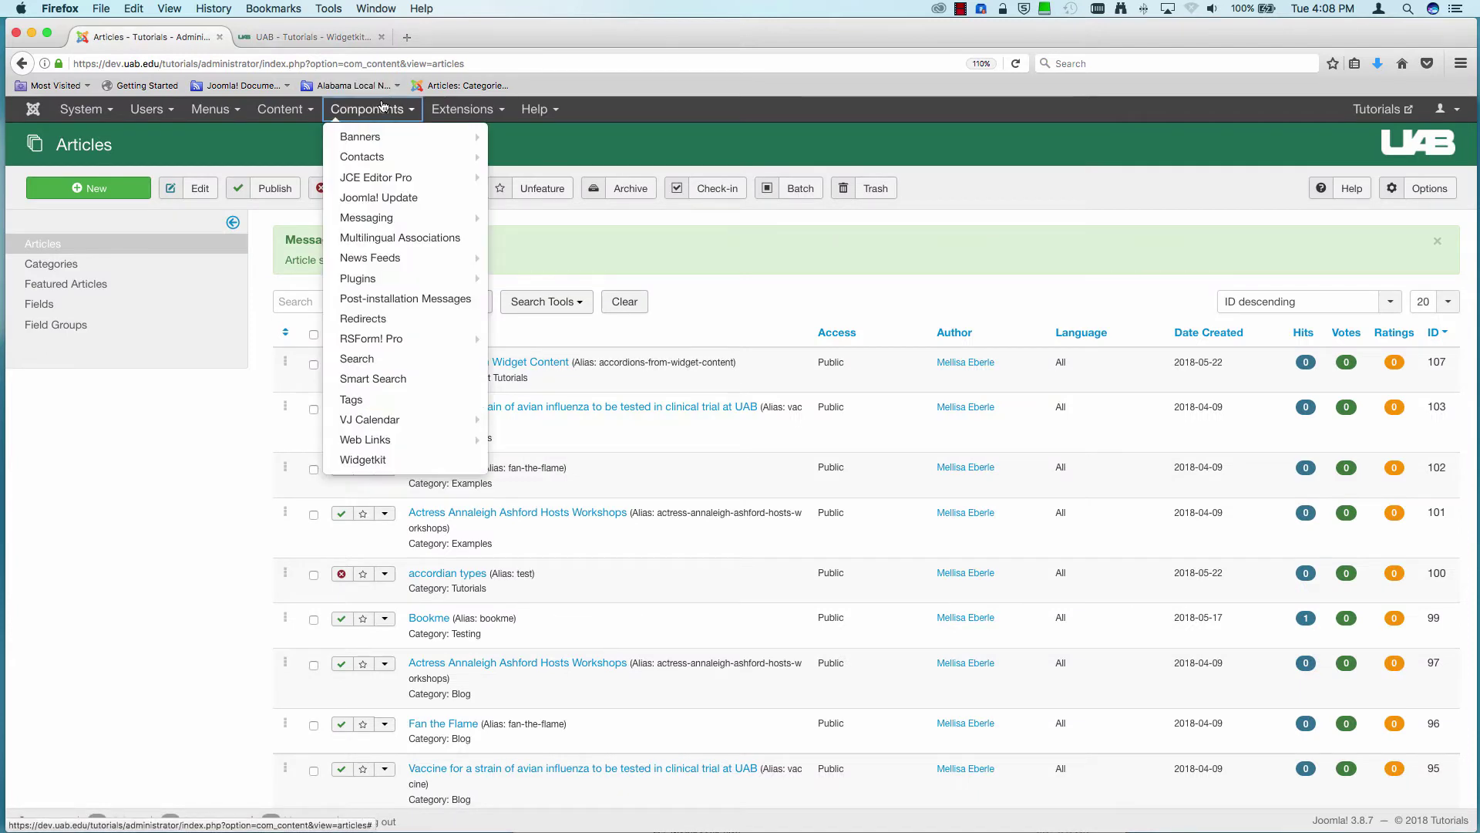
{"action": "left_click", "coordinate": [388, 460]}
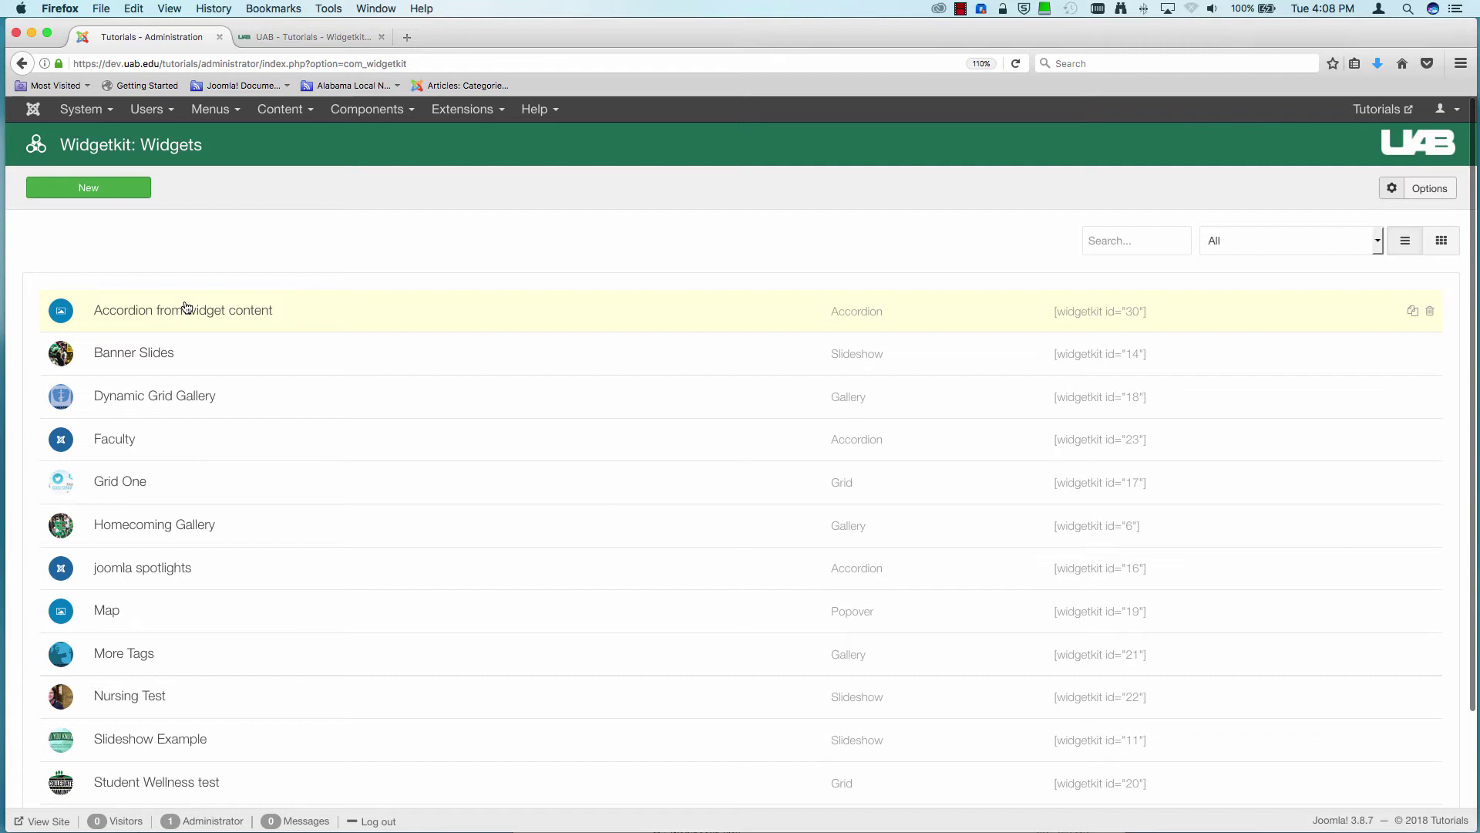
{"action": "left_click", "coordinate": [185, 308]}
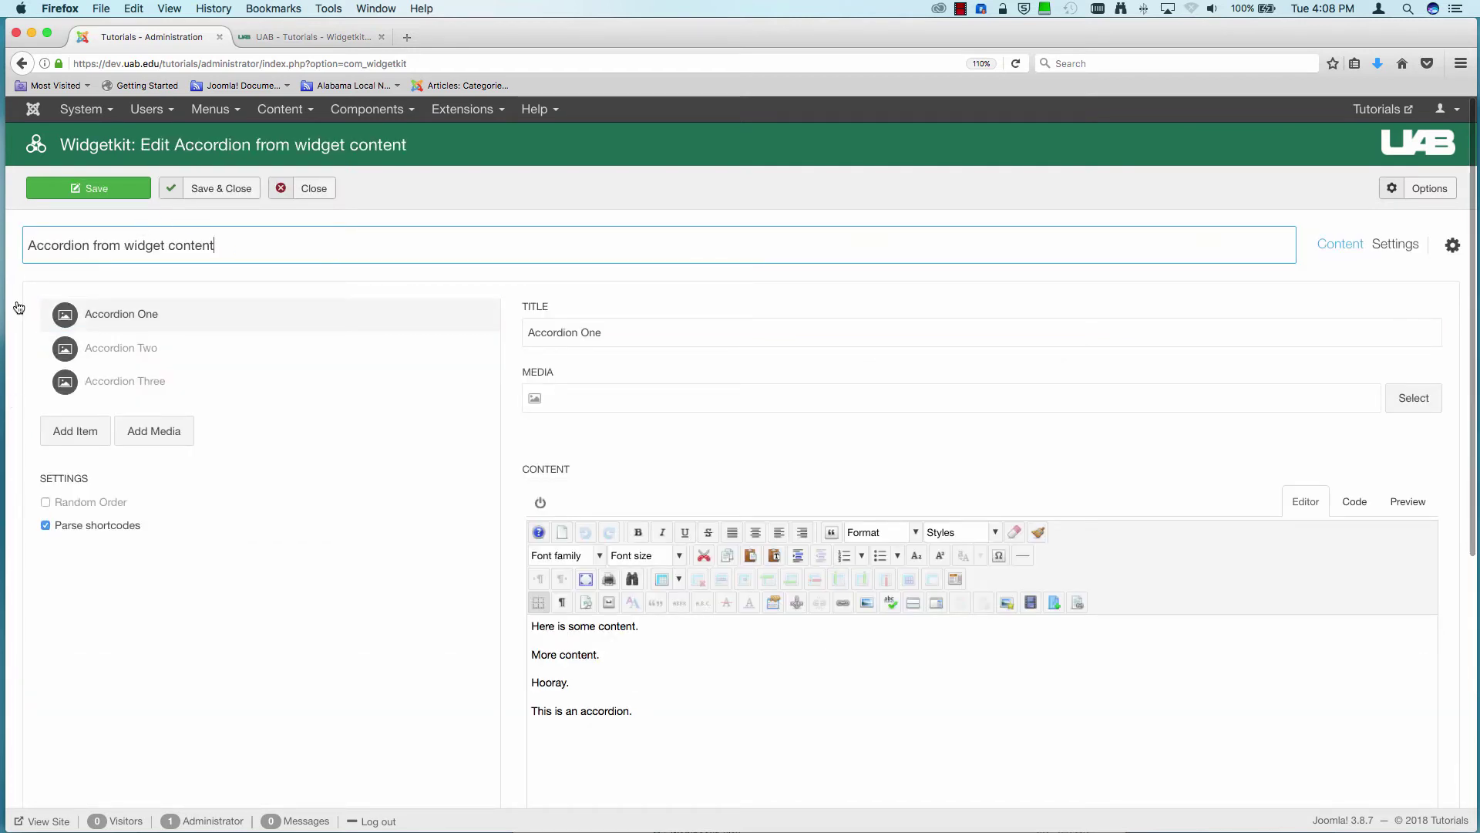
{"action": "left_click", "coordinate": [1404, 249]}
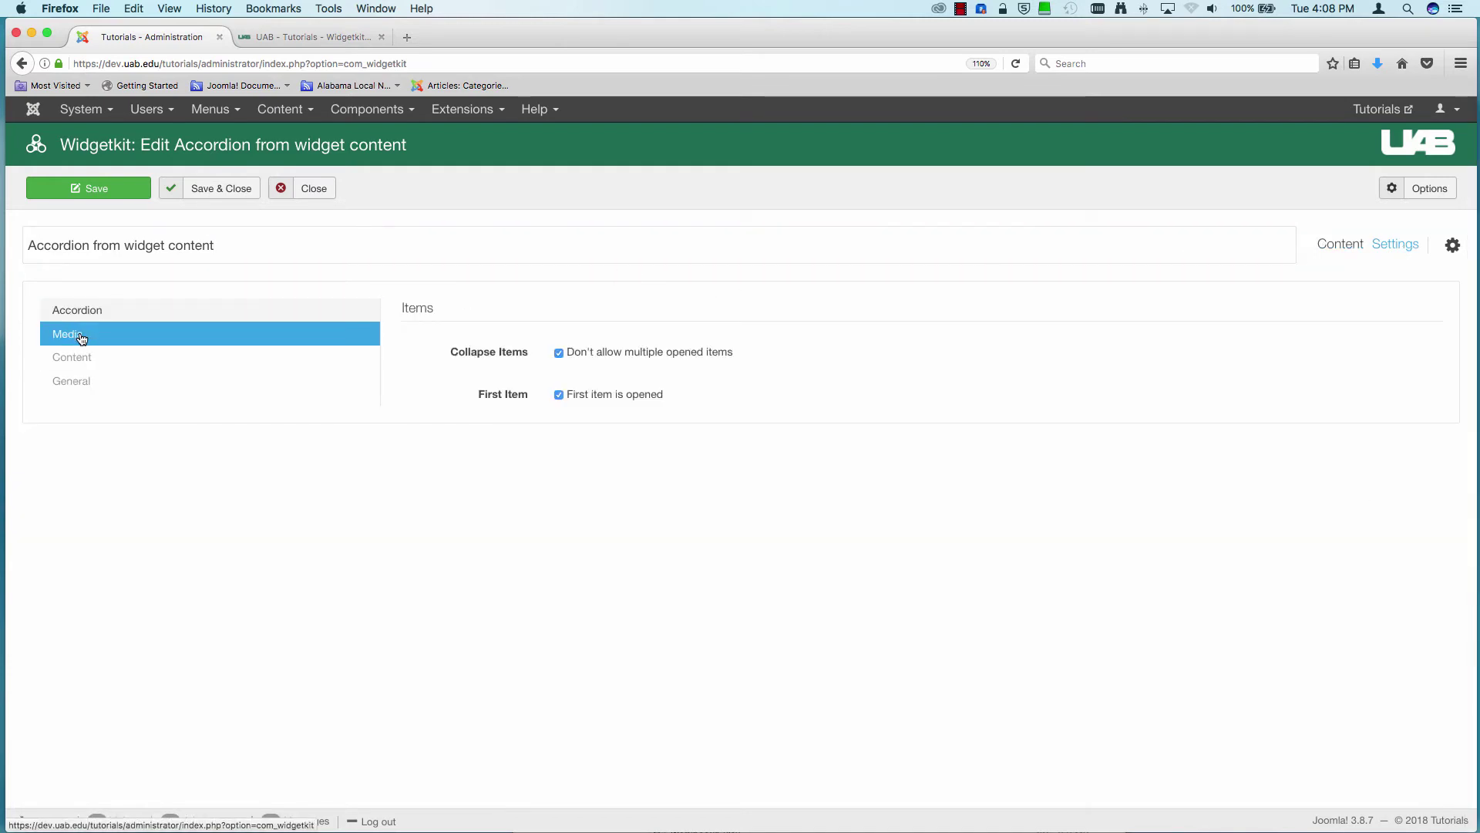
Turn off Show title in the accordion widget's Content settings.
{"action": "left_click", "coordinate": [75, 359]}
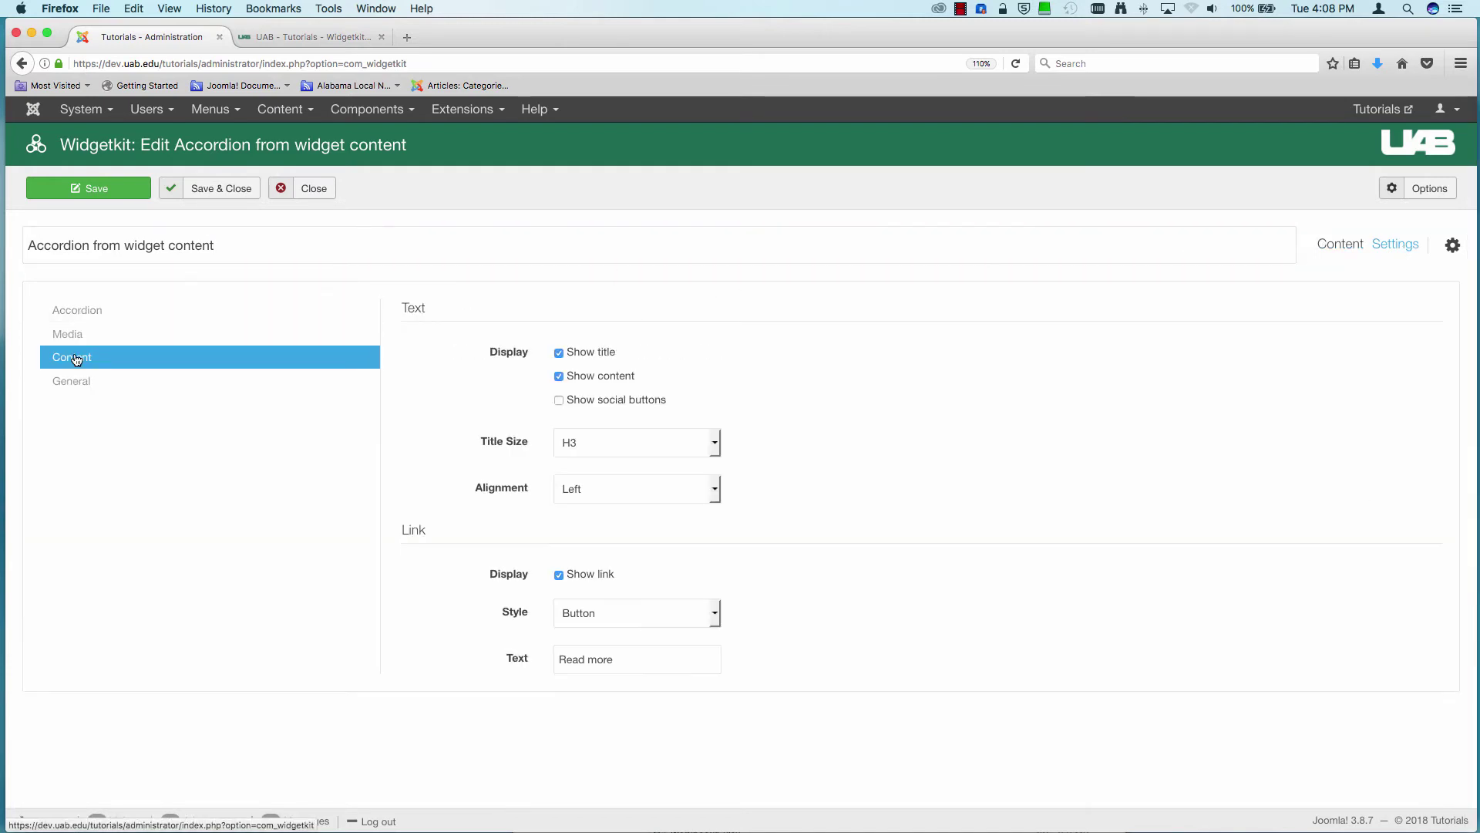
{"action": "left_click", "coordinate": [560, 351]}
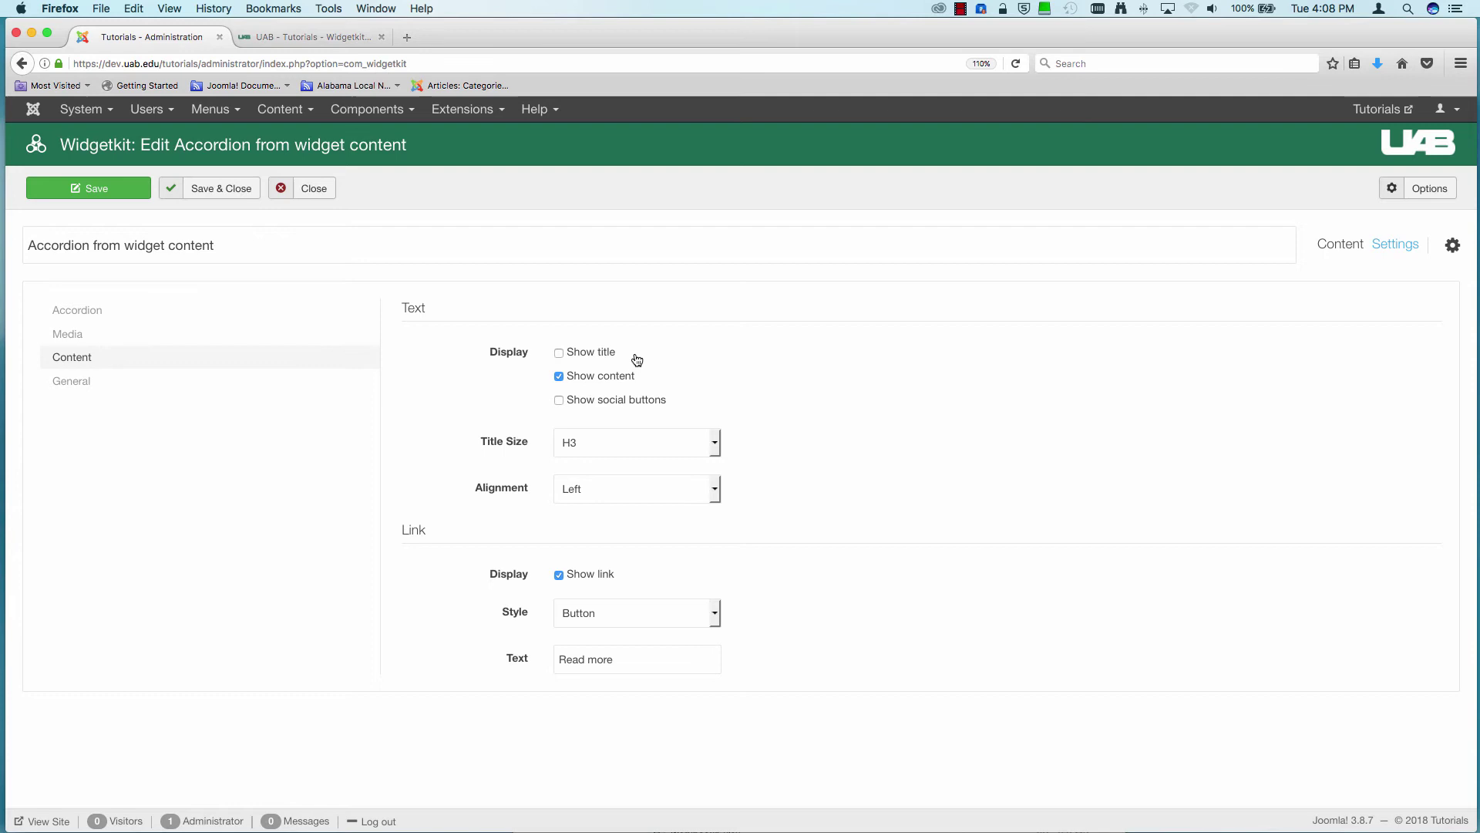
Disable 'First item is opened' and 'Don't allow multiple opened items', then save the widget.
{"action": "left_click", "coordinate": [89, 311]}
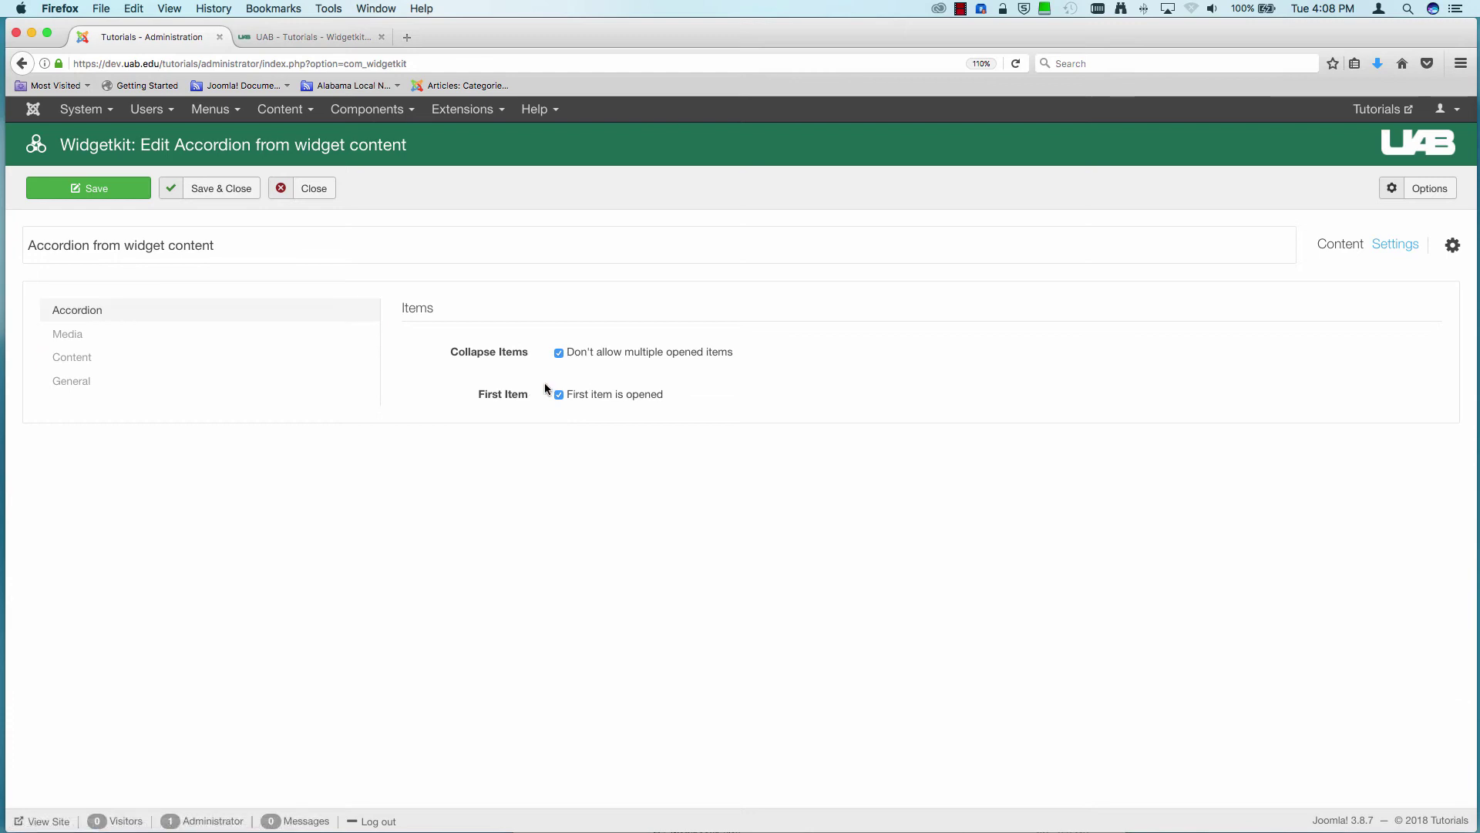
{"action": "left_click", "coordinate": [558, 395]}
{"action": "left_click", "coordinate": [560, 353]}
{"action": "left_click", "coordinate": [99, 192]}
{"action": "left_click", "coordinate": [309, 39]}
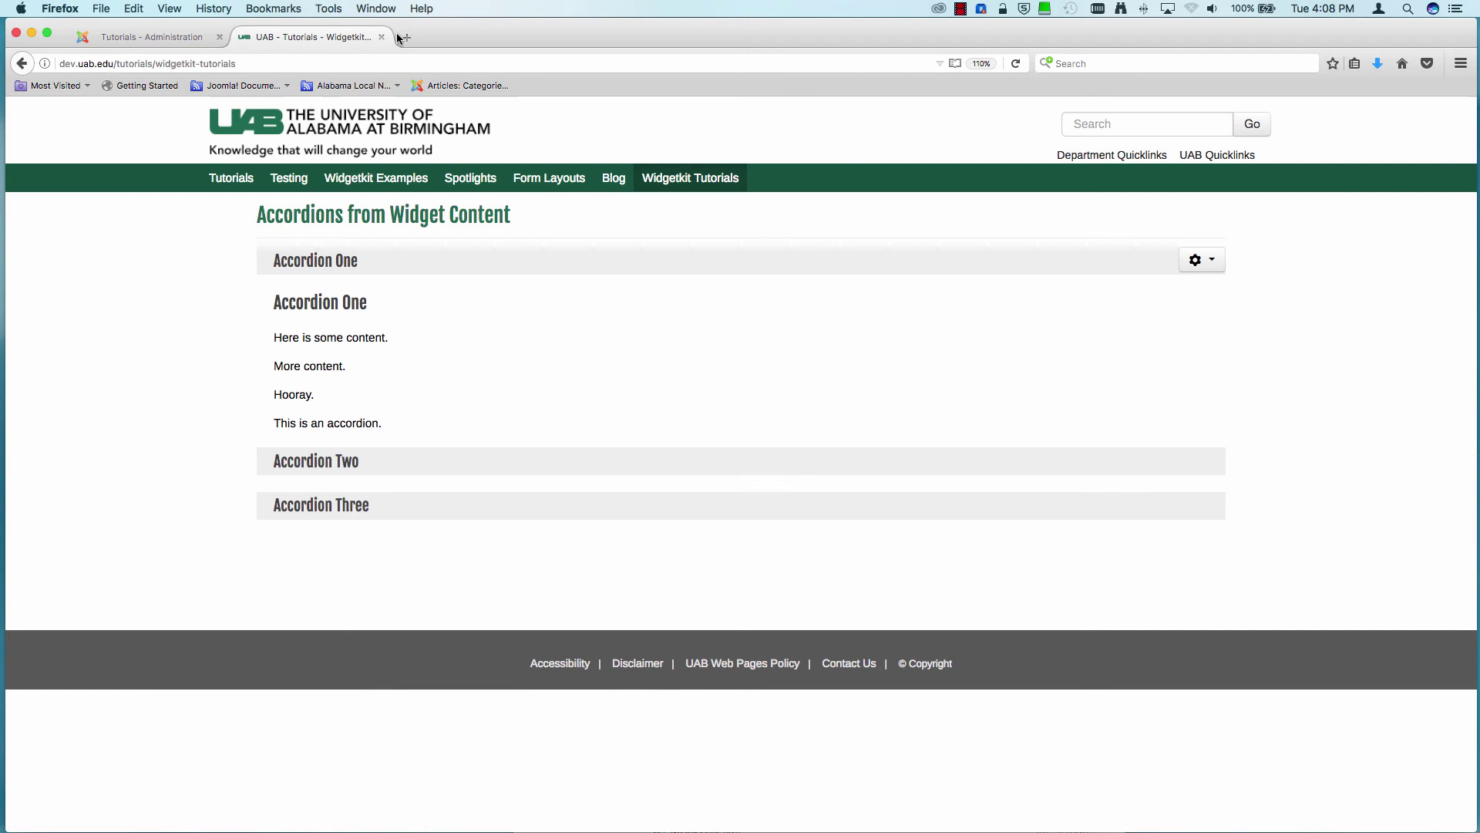
Reload the site page, open Accordion One and Two together, then collapse Accordion Two.
{"action": "left_click", "coordinate": [1016, 64]}
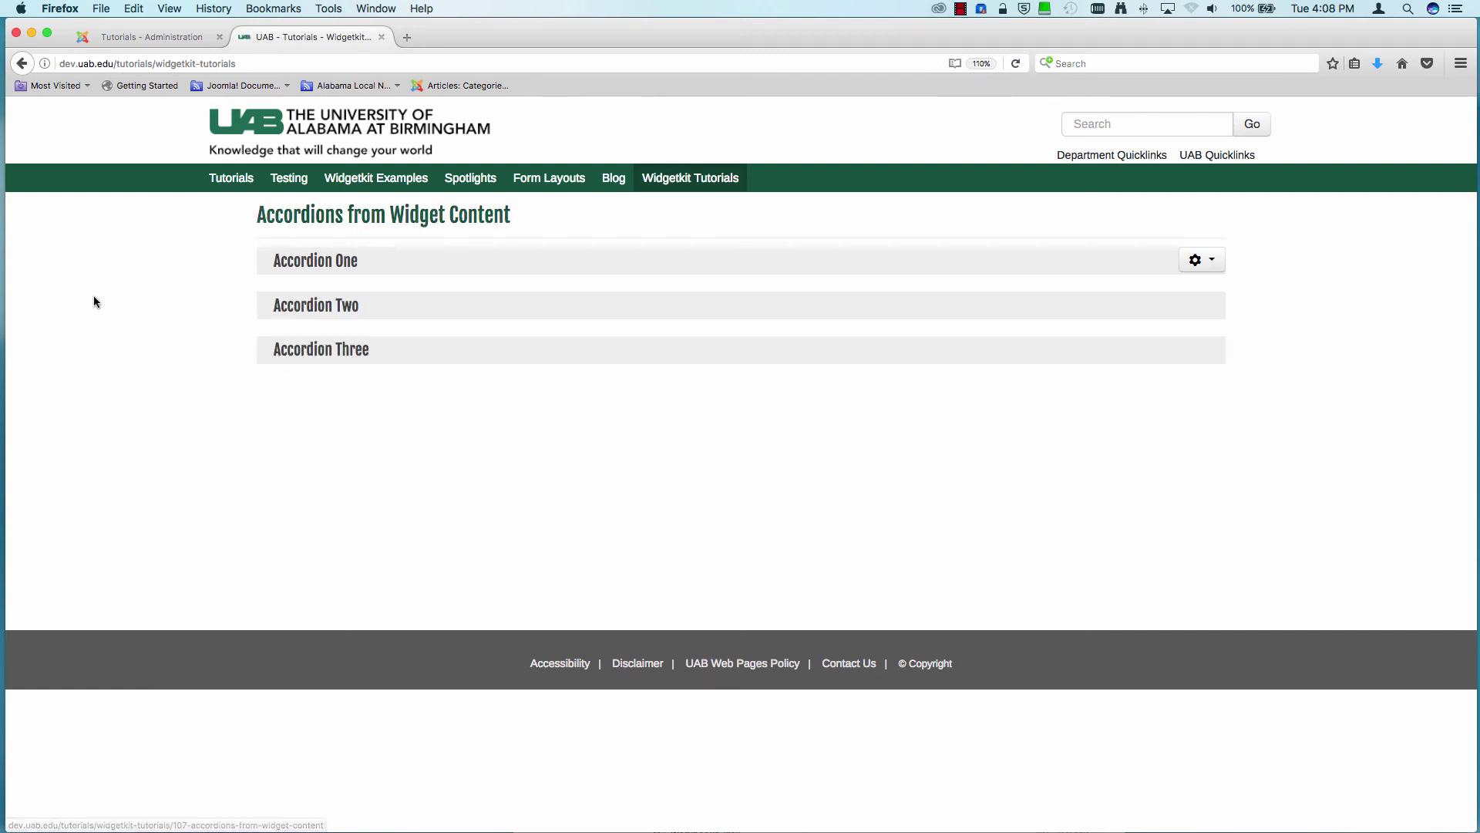
{"action": "left_click", "coordinate": [707, 257]}
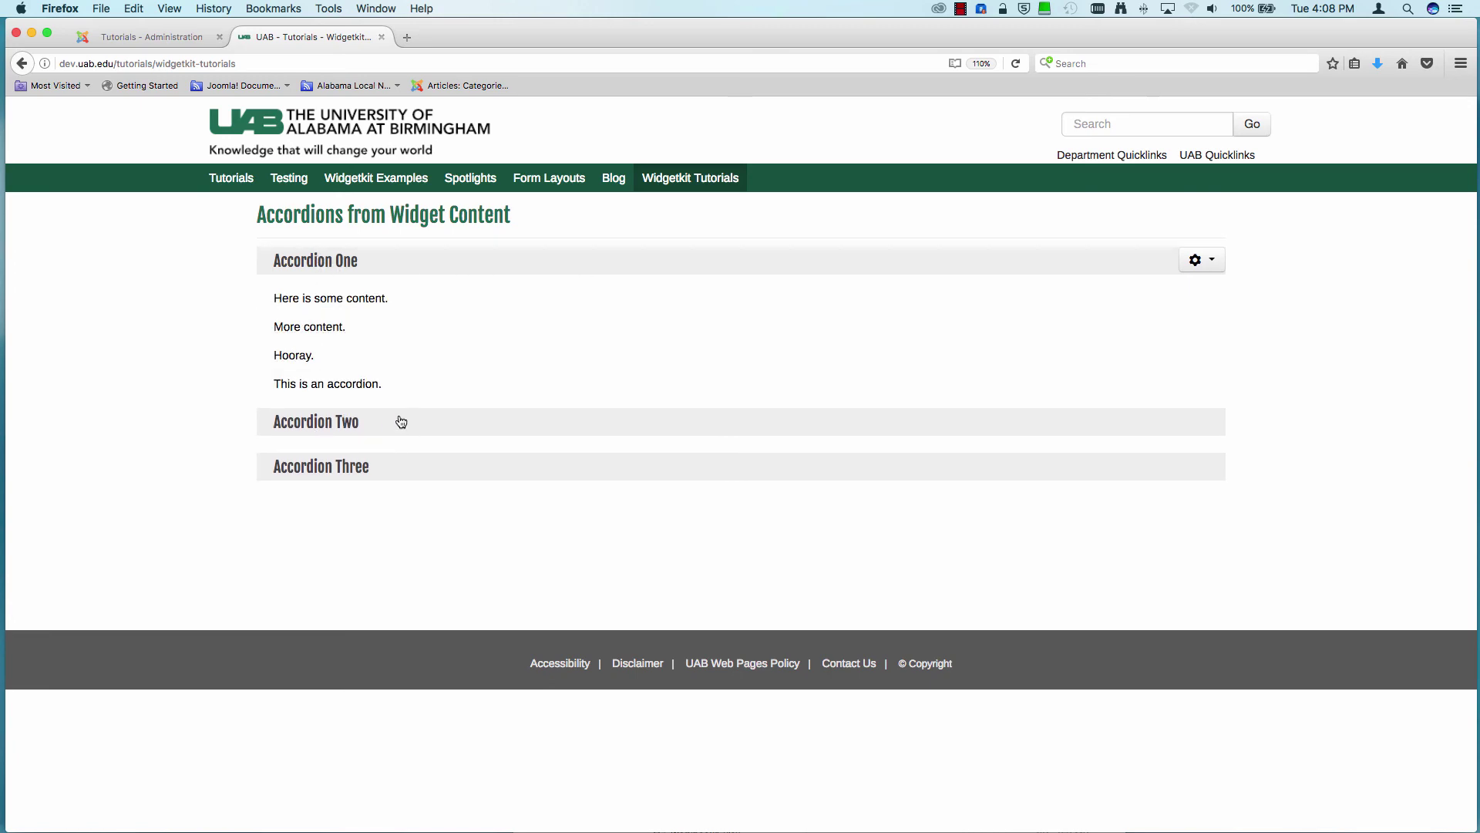
{"action": "left_click", "coordinate": [402, 422]}
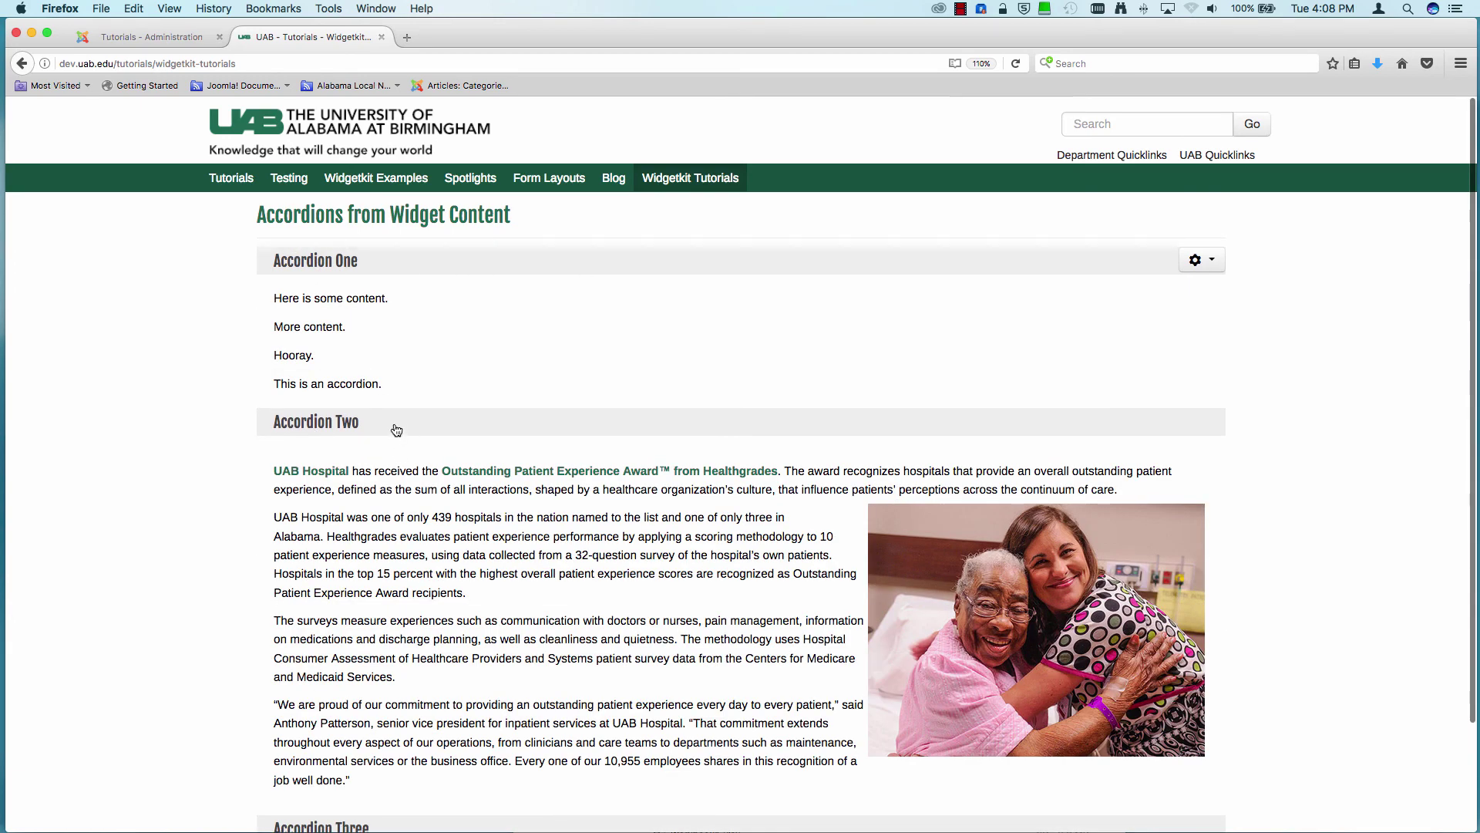
{"action": "left_click", "coordinate": [396, 420]}
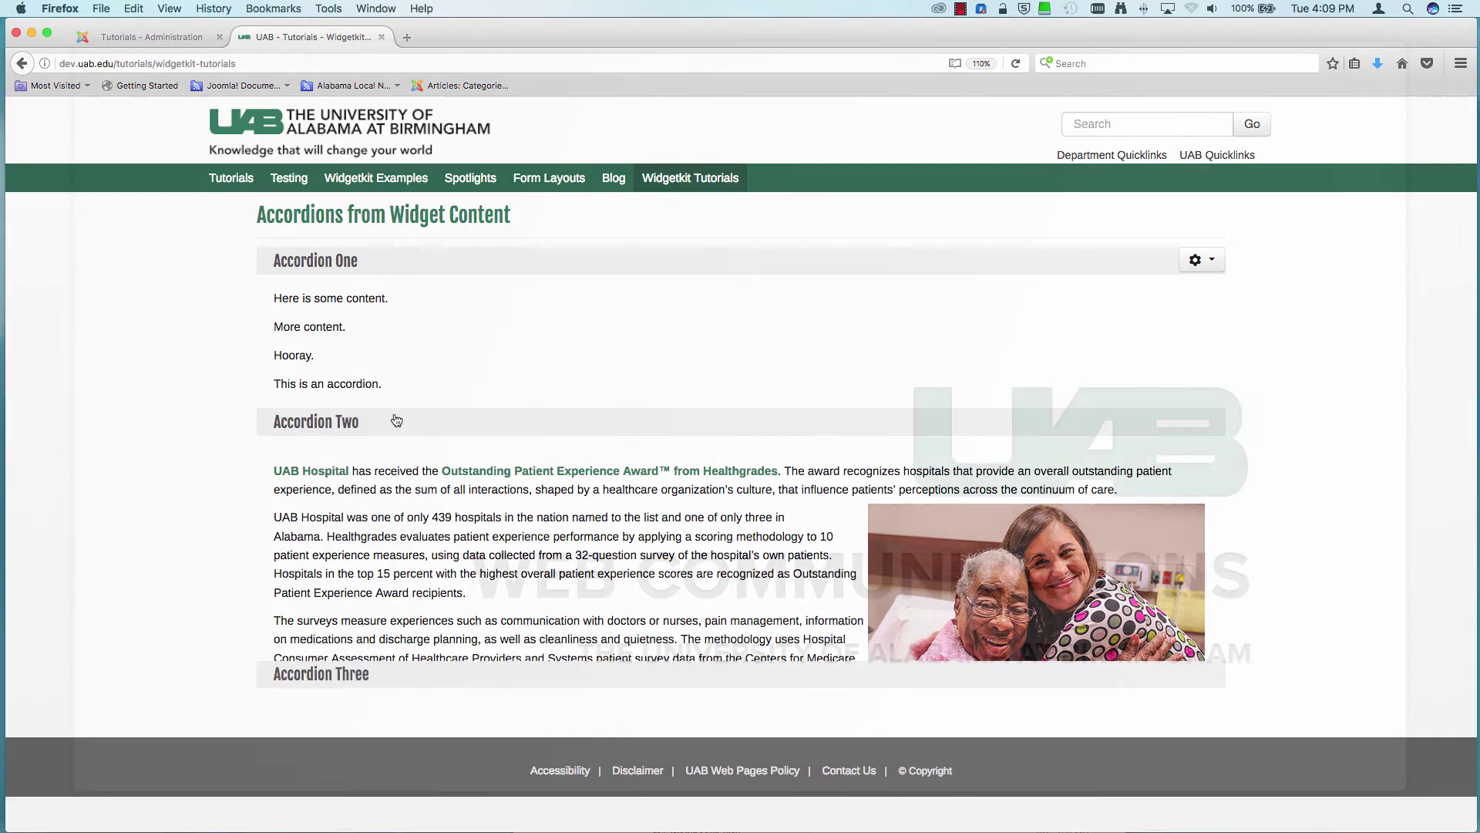